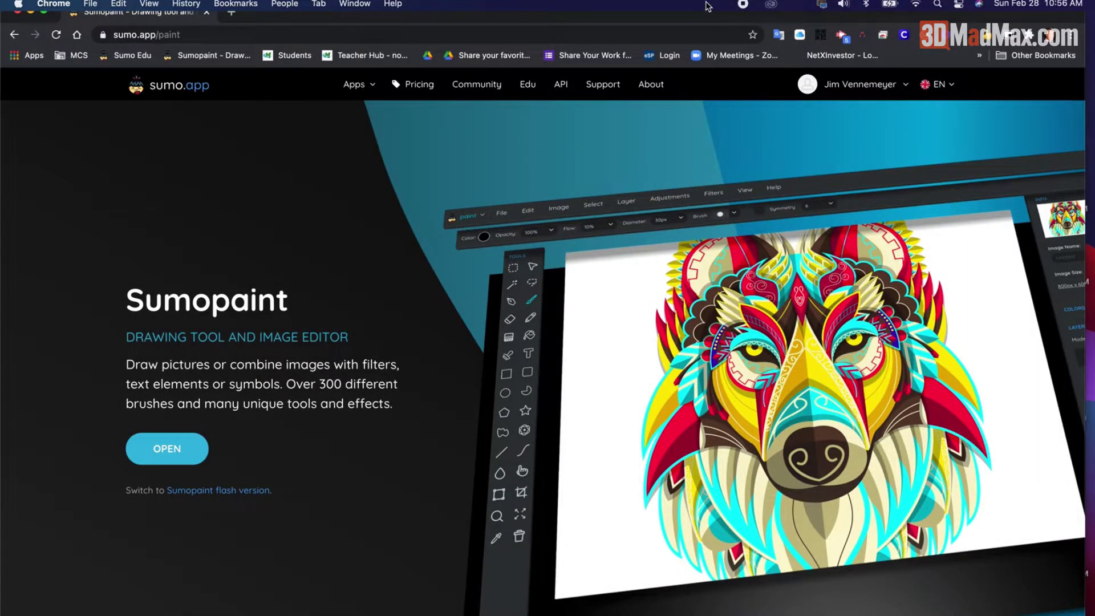
Step: Scroll down through the Sumopaint landing page, then partway back toward the top
scroll(717, 399, down, 4)
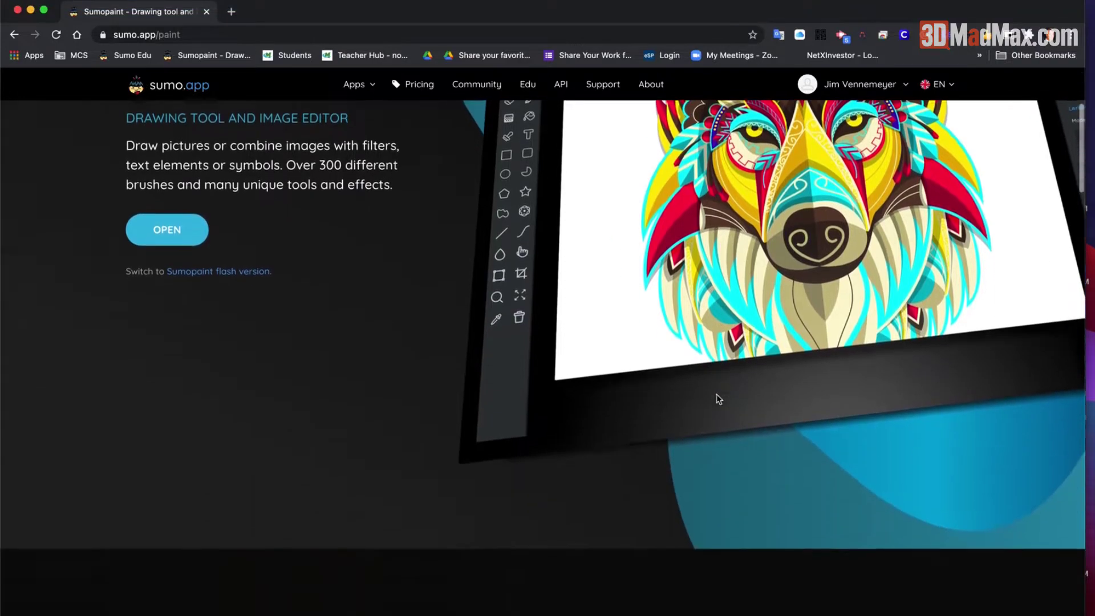
scroll(716, 400, down, 5)
scroll(716, 399, down, 2)
scroll(716, 400, down, 7)
scroll(718, 398, down, 5)
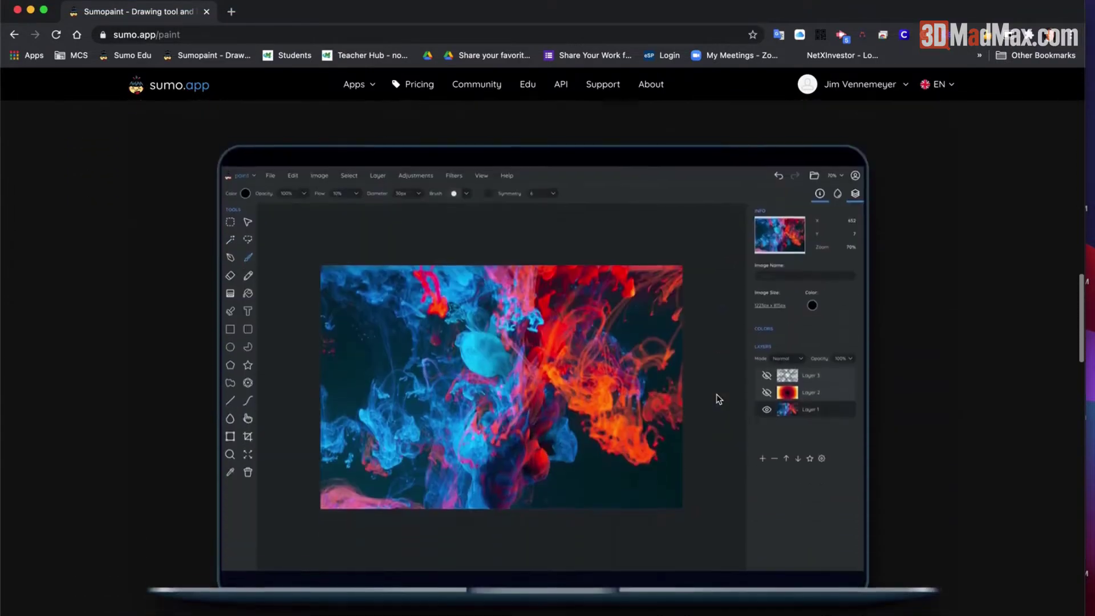
scroll(718, 399, down, 1)
scroll(718, 399, down, 1)
scroll(718, 399, down, 2)
scroll(718, 399, down, 5)
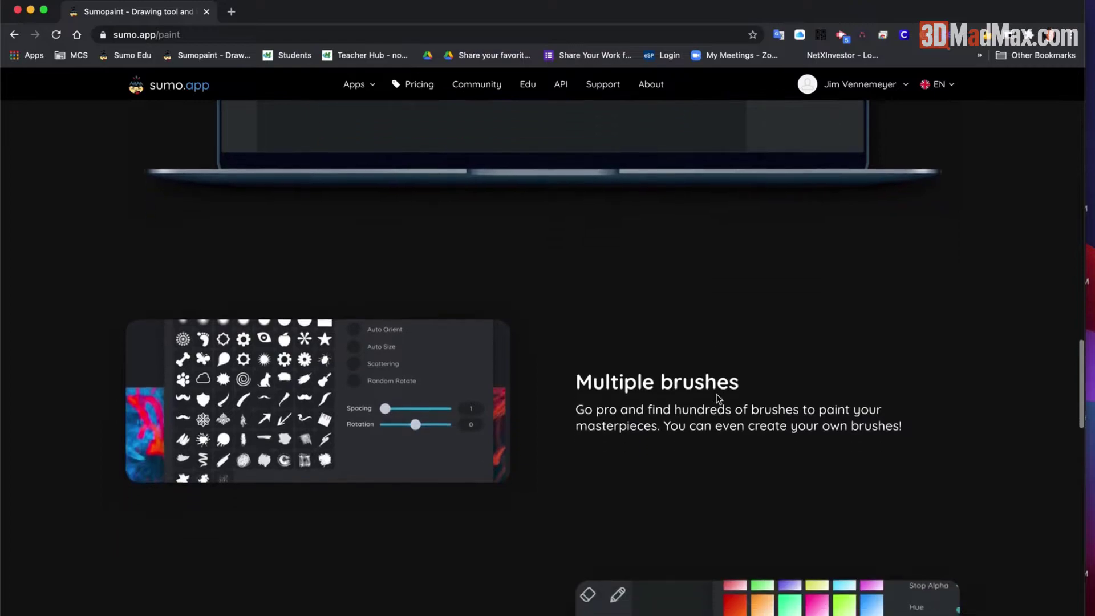
scroll(718, 398, down, 1)
scroll(312, 532, down, 3)
scroll(312, 531, down, 3)
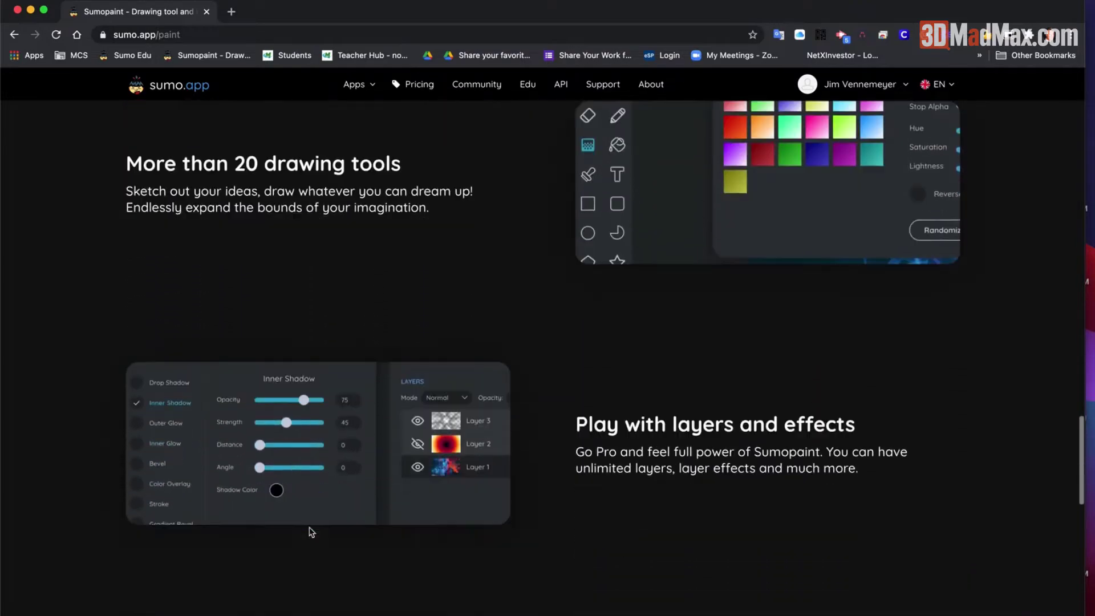
scroll(312, 532, down, 4)
scroll(311, 531, down, 3)
scroll(311, 531, down, 4)
scroll(311, 532, down, 3)
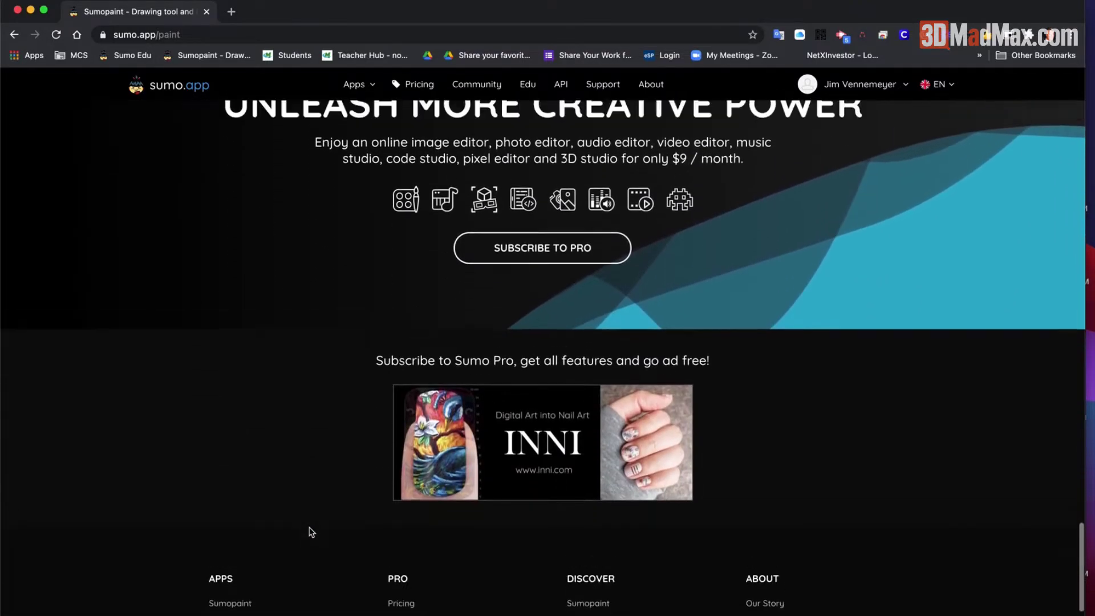
scroll(311, 531, up, 15)
scroll(311, 532, up, 15)
scroll(312, 531, up, 10)
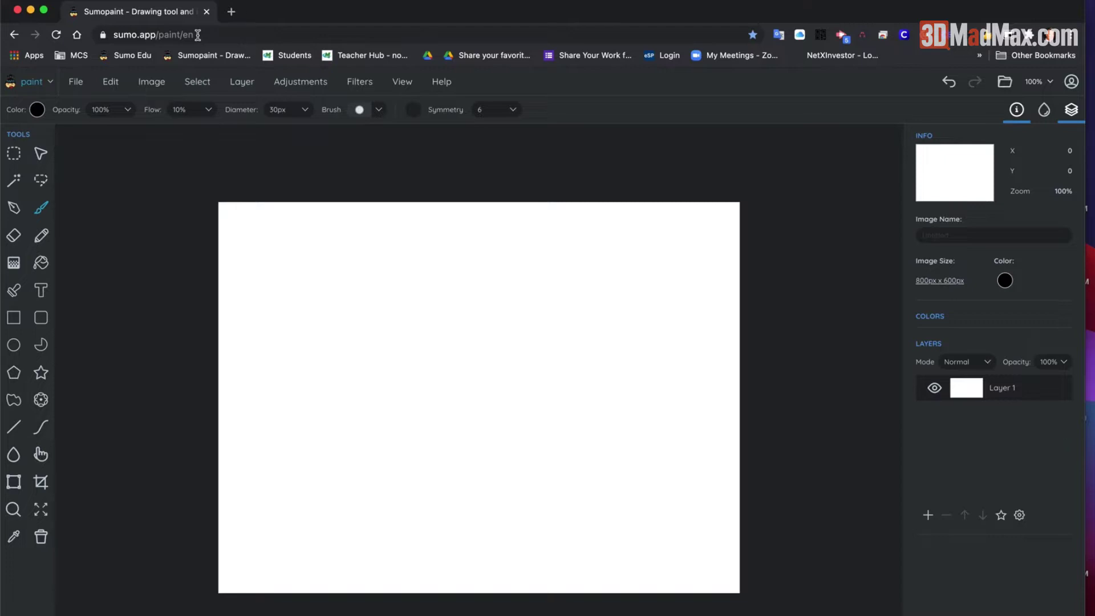
Step: Glance at the other Sumo apps, then set the paint colour to purple
click(47, 83)
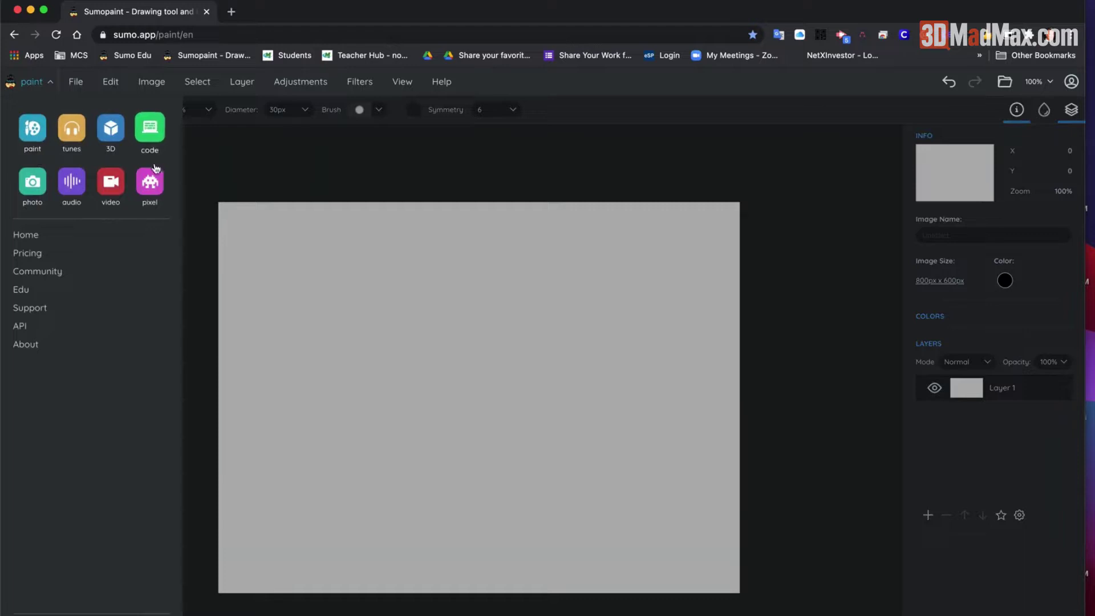
click(269, 171)
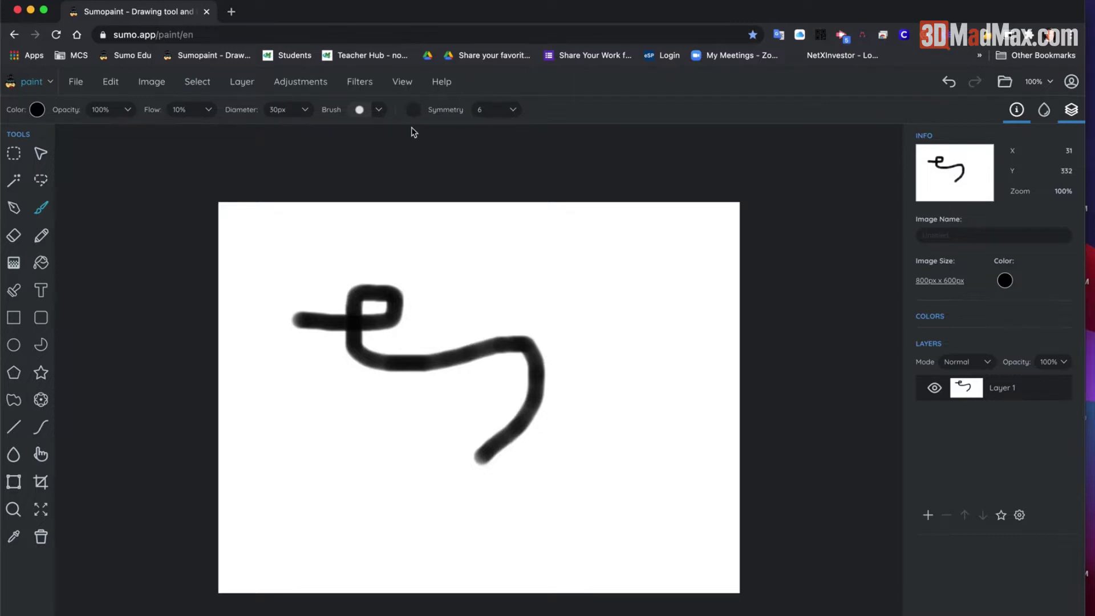
click(37, 110)
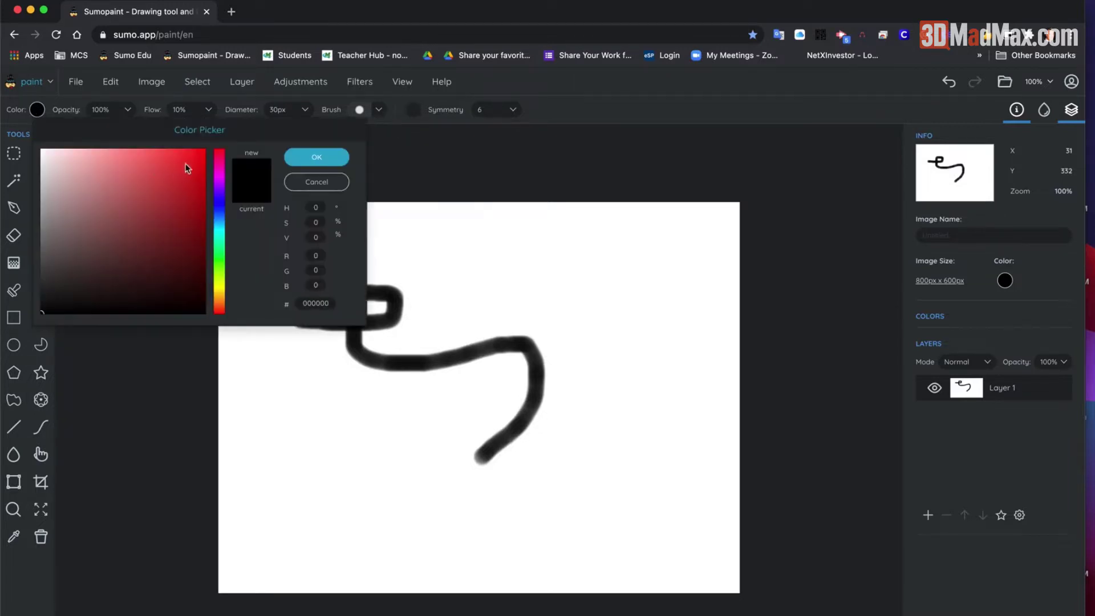
drag(193, 184, 171, 186)
click(219, 194)
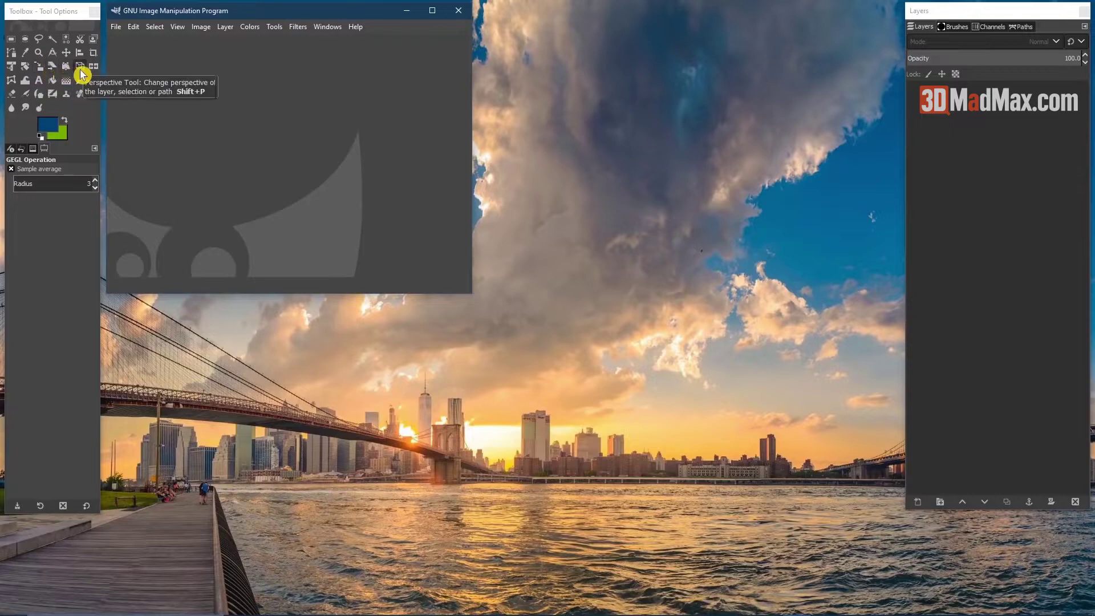
click(989, 29)
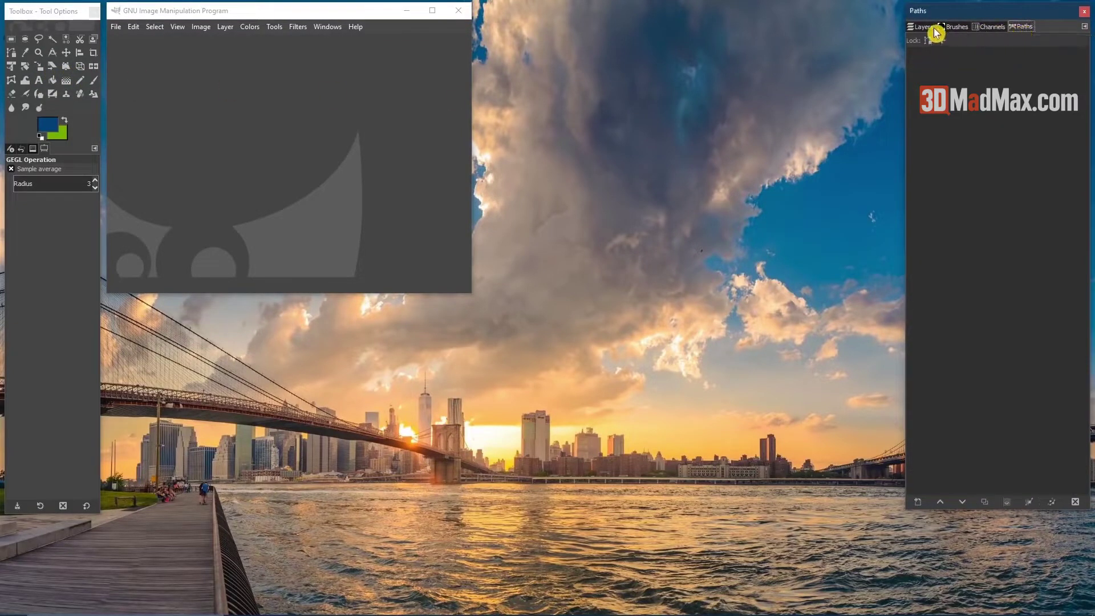
click(121, 29)
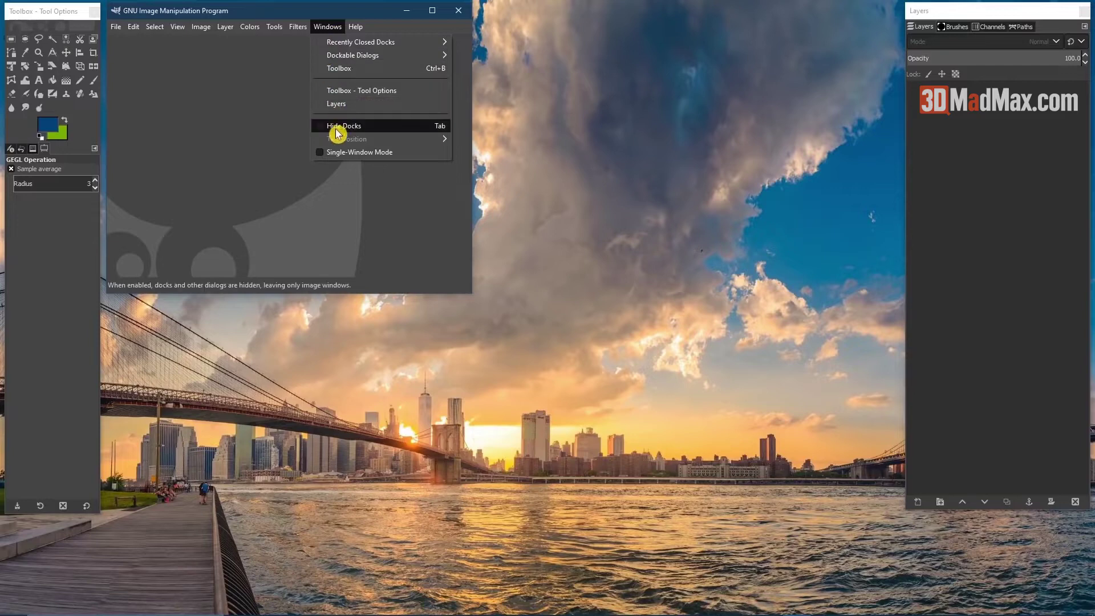
click(320, 154)
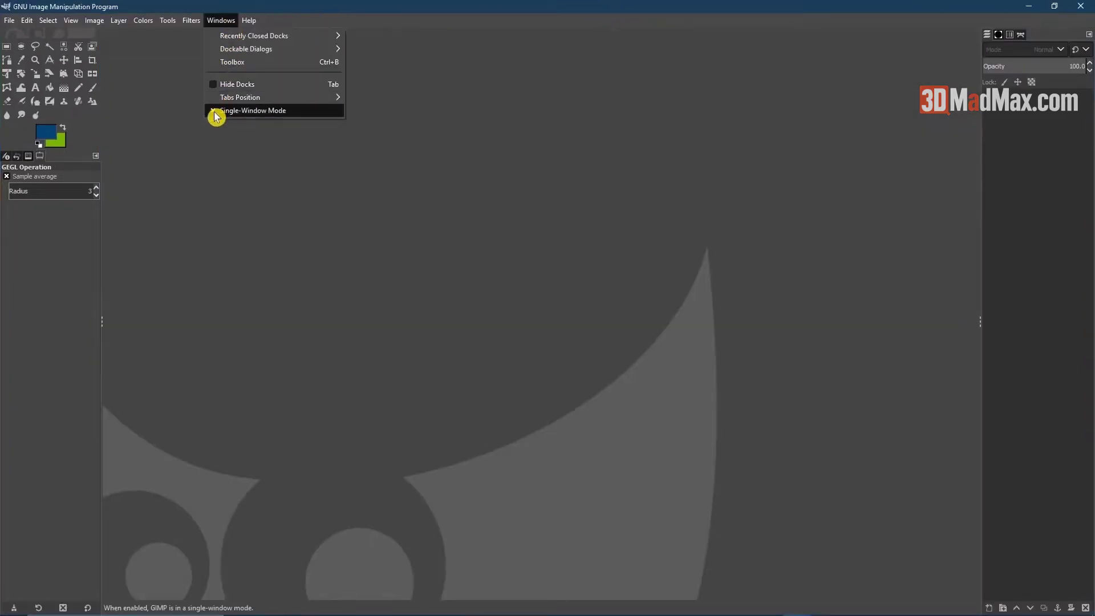
click(217, 113)
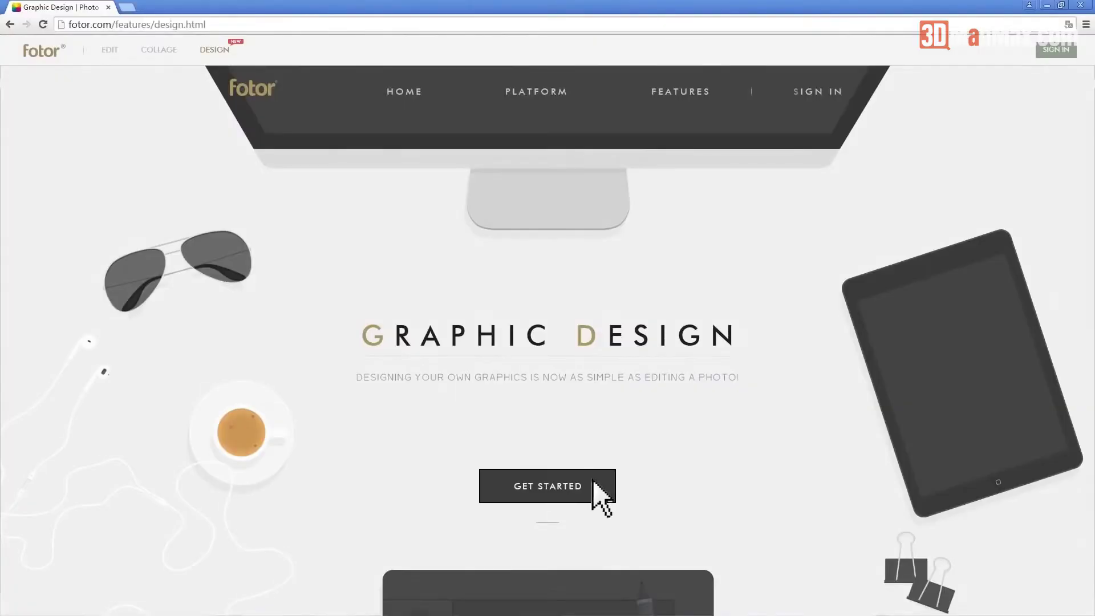
Step: Start a new graphic design from Fotor's Graphic Design page with GET STARTED
click(593, 484)
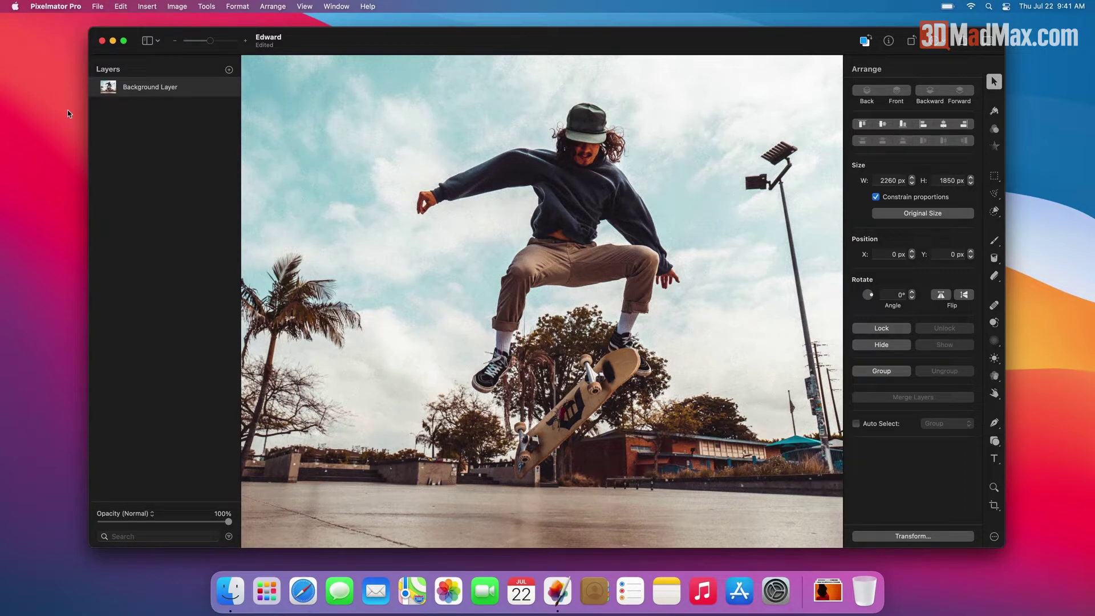
Step: Hide the skater photo and make a 1000×1200 px white rectangle with a 240° shadow
click(228, 87)
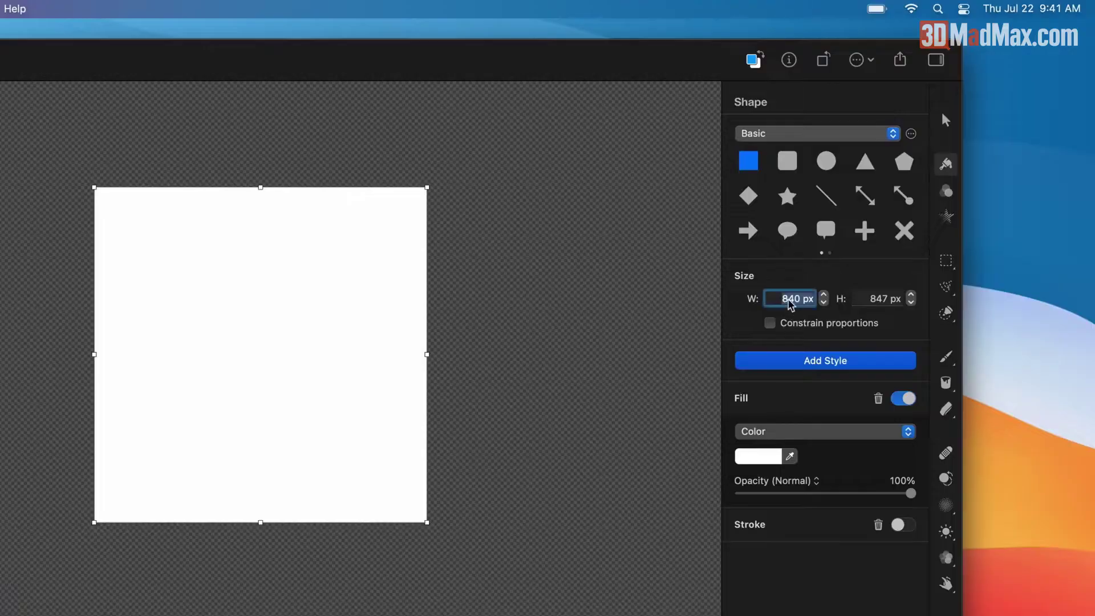
text(1000)
click(875, 298)
text(1200)
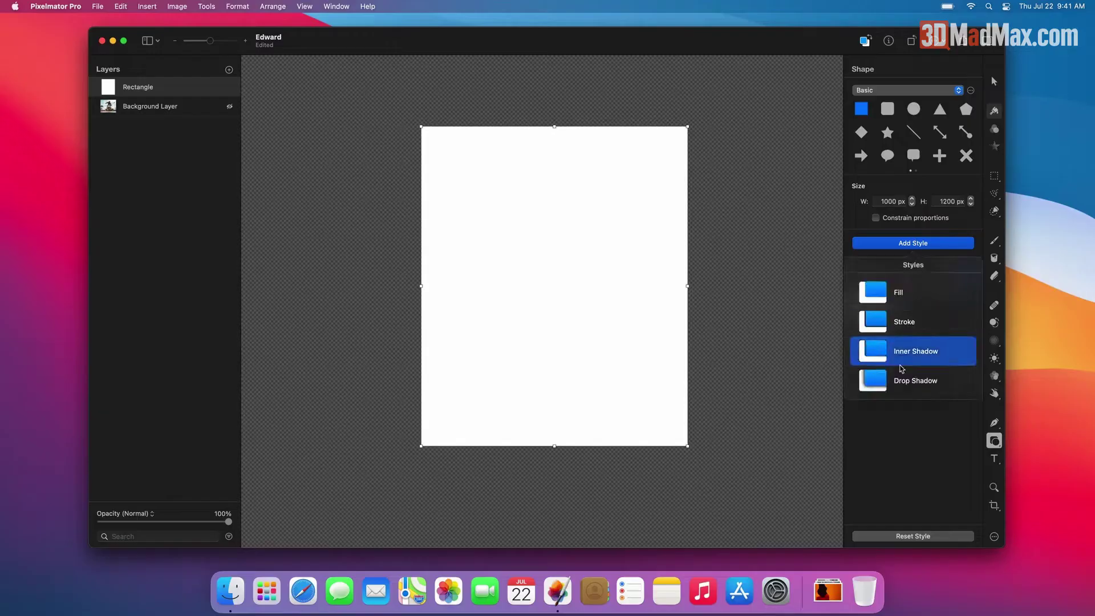
text(240)
key(Tab)
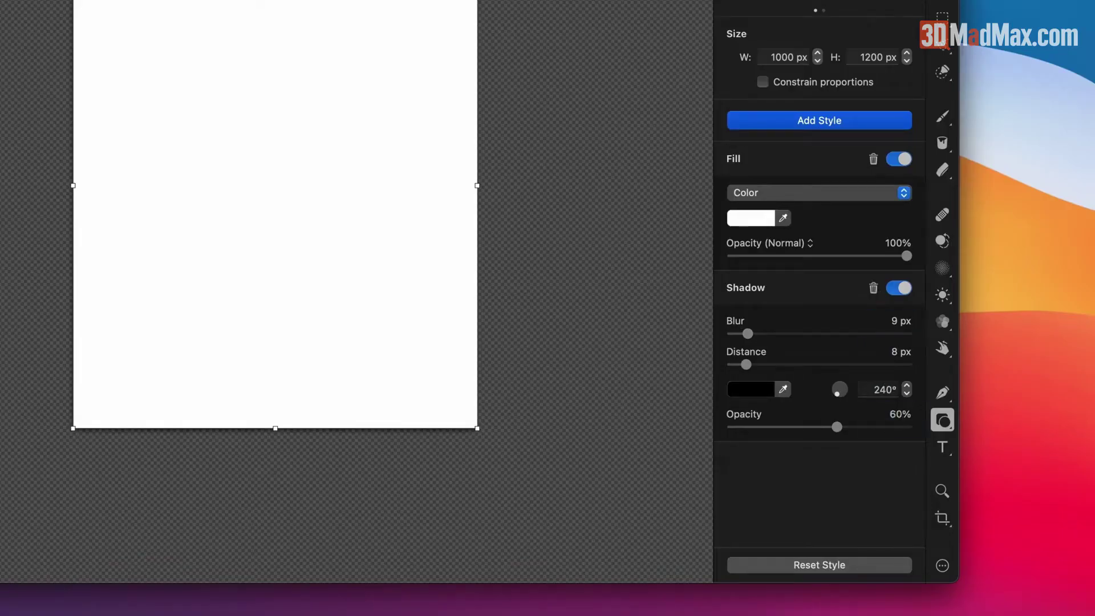
text(60)
Step: Draw an 880×940 px inner rectangle and position it inside the white one
drag(445, 159, 564, 294)
text(880)
key(Tab)
text(940)
drag(593, 258, 584, 261)
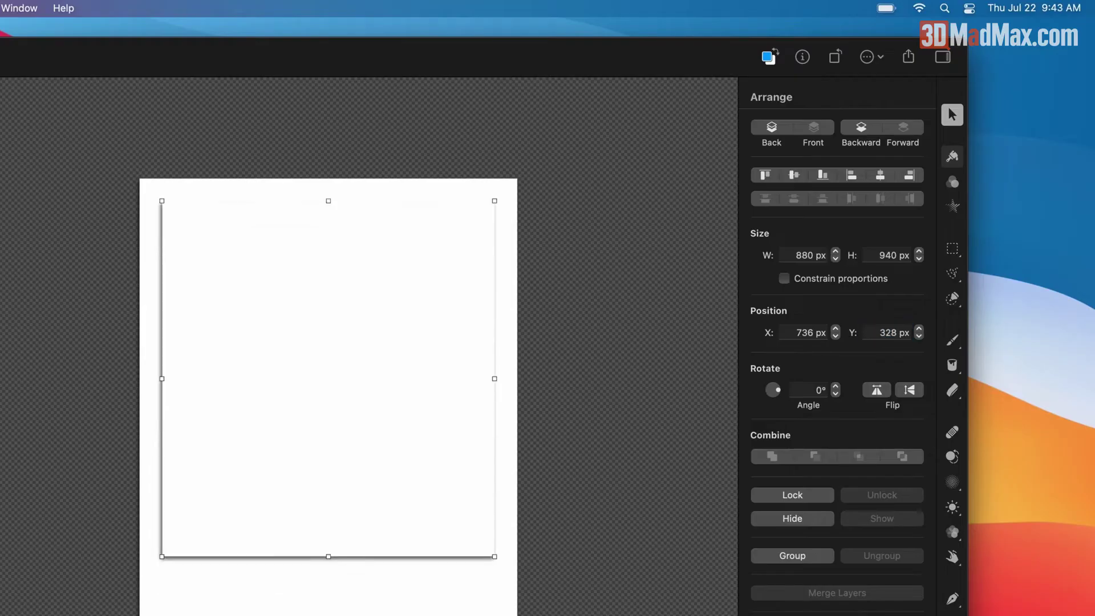
Step: Mask the white rectangle with the inverted inner shape, then delete the inner rectangle
super+click(176, 142)
key(super+shift+i)
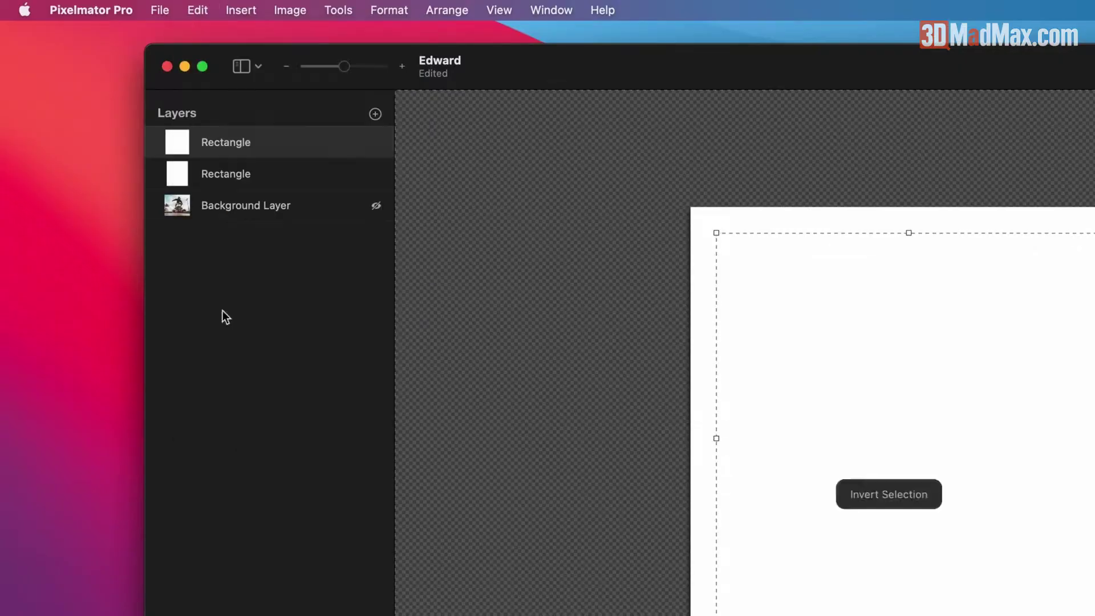
right_click(231, 171)
click(251, 399)
right_click(244, 140)
click(268, 274)
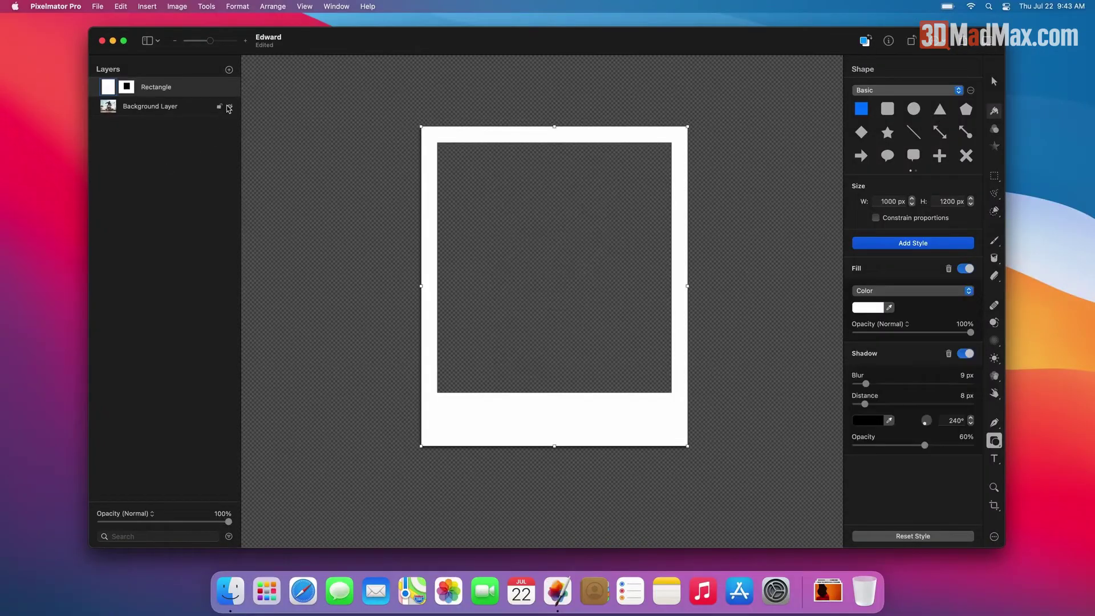
Step: Show the photo, move the frame over the skater, tilt it about 9°, and group it
click(228, 108)
drag(615, 419, 641, 435)
drag(228, 521, 193, 523)
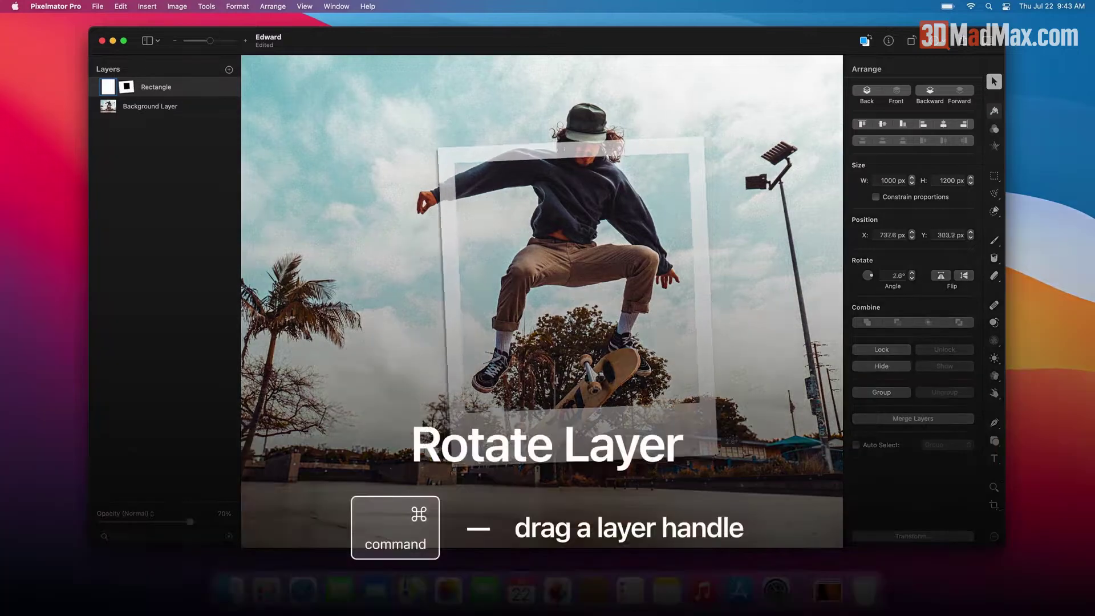
drag(710, 461, 734, 439)
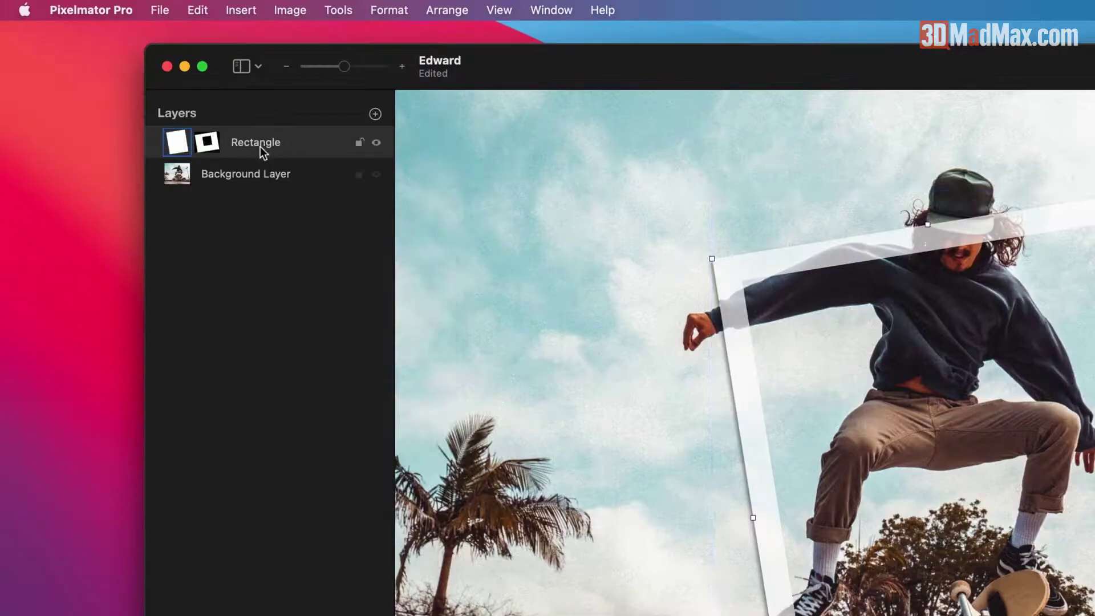
key(super+g)
Step: Switch to a brush with default black and white colours and 30% softness
right_click(265, 142)
click(993, 240)
key(d)
mouse_move(855, 176)
mouse_down()
mouse_move(890, 176)
mouse_move(870, 156)
mouse_up()
scroll(462, 159, up, 3)
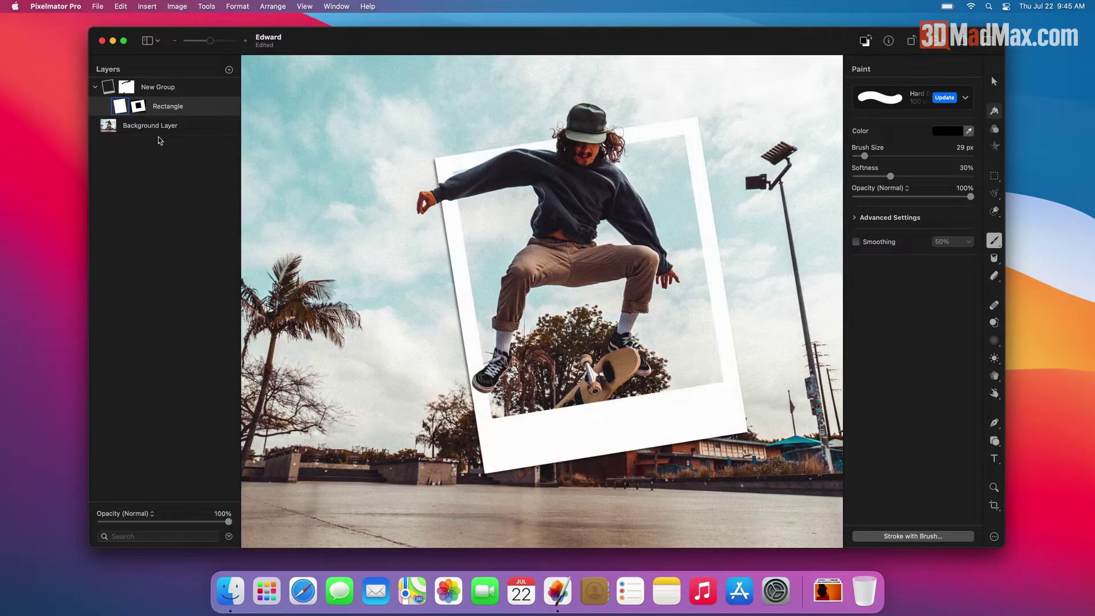
Step: Make a black-and-white copy of the photo and paint colour back inside the polaroid frame
key(super+j)
key(a)
scroll(927, 378, up, 5)
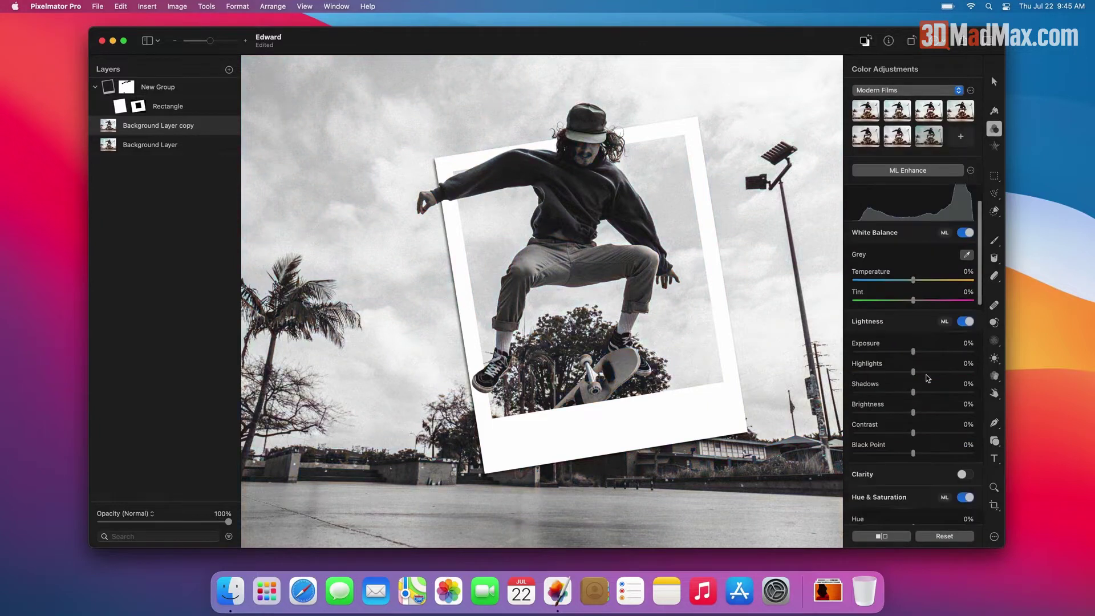
right_click(171, 125)
click(196, 276)
key(b)
mouse_move(685, 183)
mouse_down()
mouse_move(542, 239)
mouse_move(587, 371)
mouse_up()
scroll(570, 228, up, 5)
key(bracketleft)
key(bracketleft)
key(bracketleft)
scroll(243, 159, down, 5)
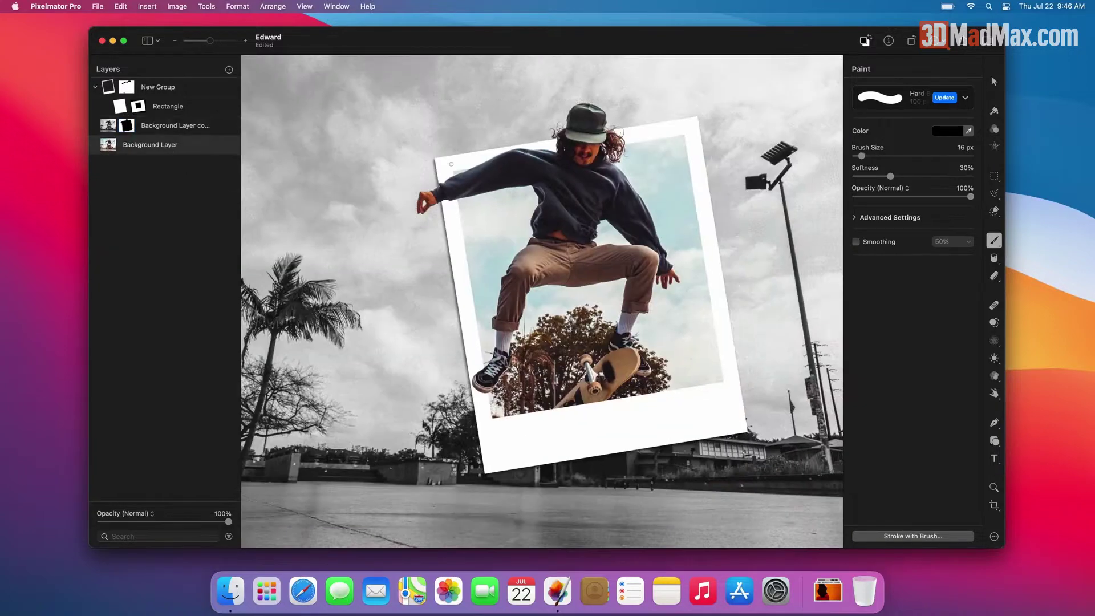
key(a)
Step: Add an empty layer and set a Soft Basic brush to 14% opacity, 69 px size
click(229, 69)
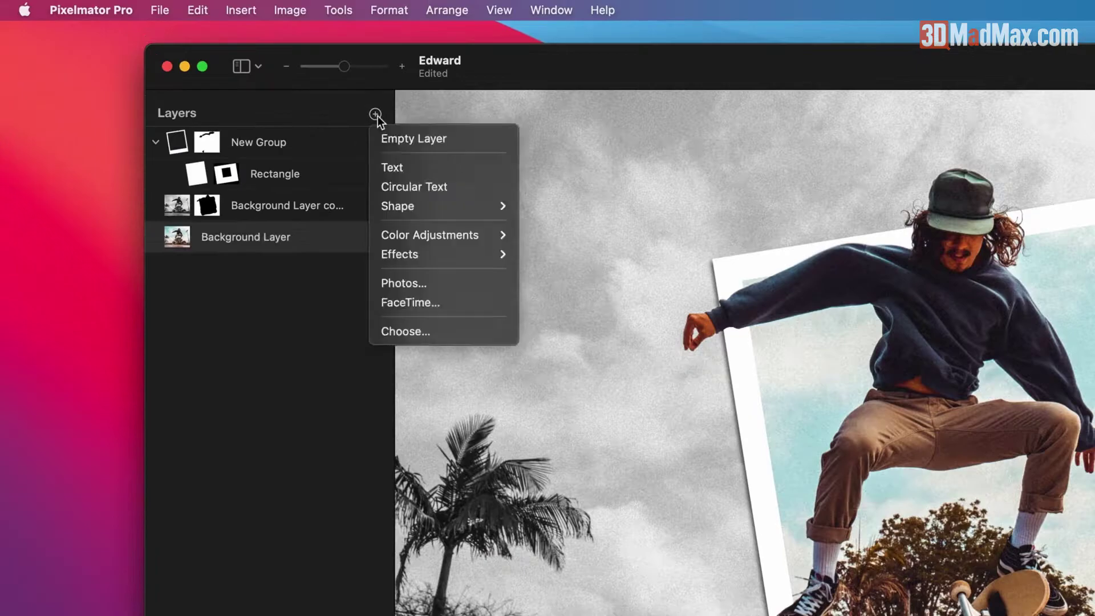
click(413, 139)
key(b)
click(935, 97)
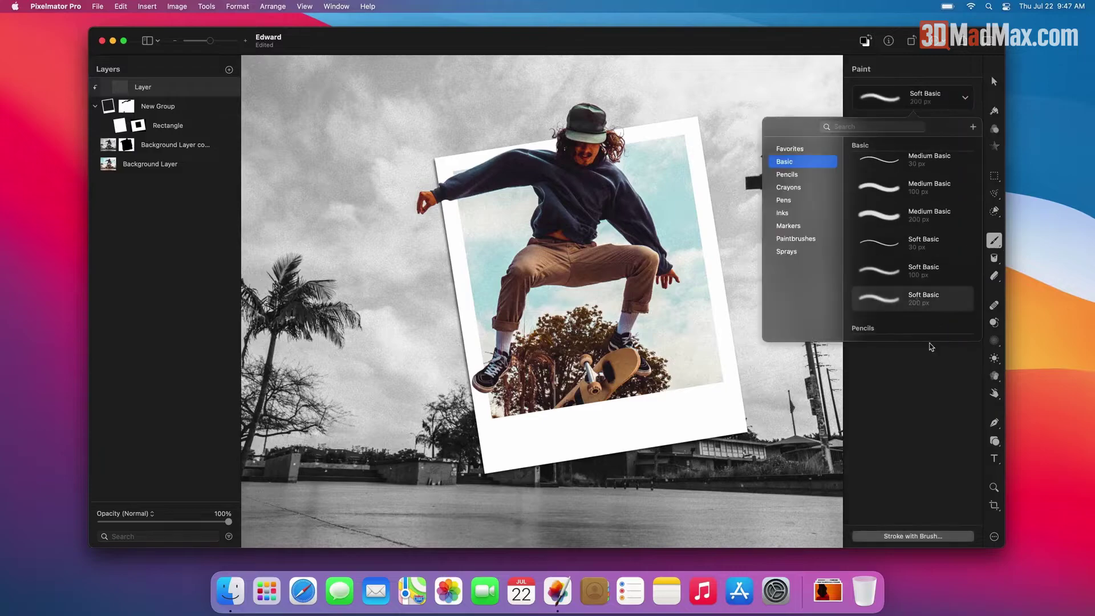
click(918, 302)
drag(908, 197, 870, 196)
drag(889, 156, 870, 155)
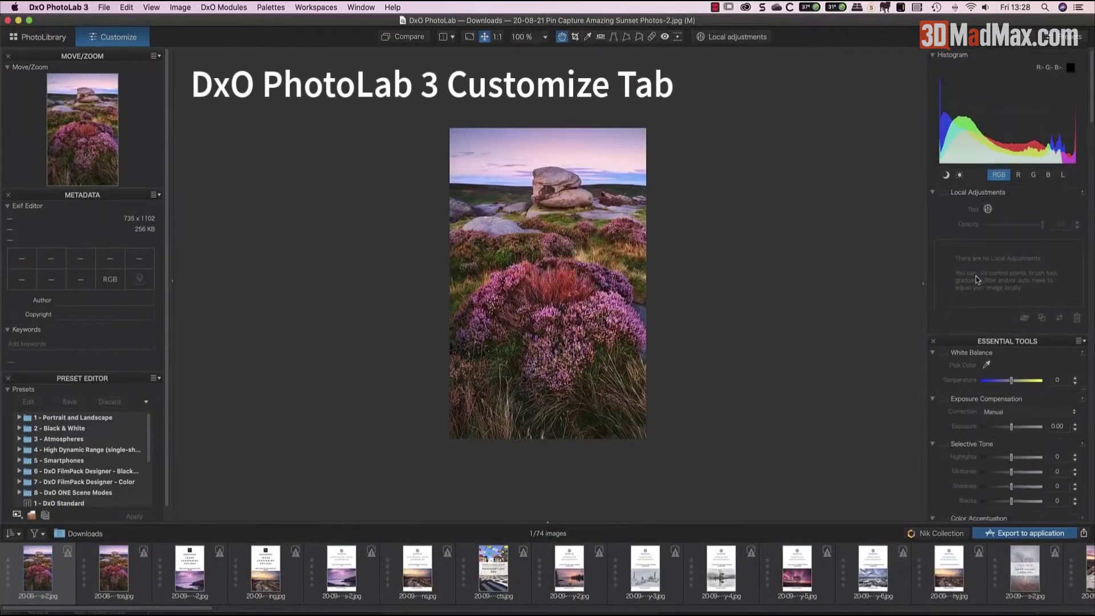
Step: Tick HSL in the palette's tool list so it appears below Distortion in Customize
scroll(976, 278, down, 5)
scroll(977, 279, down, 5)
scroll(976, 279, down, 5)
scroll(976, 279, down, 5)
scroll(976, 278, down, 5)
scroll(976, 279, down, 5)
scroll(976, 279, down, 5)
scroll(976, 279, down, 5)
scroll(976, 279, up, 1)
click(1079, 228)
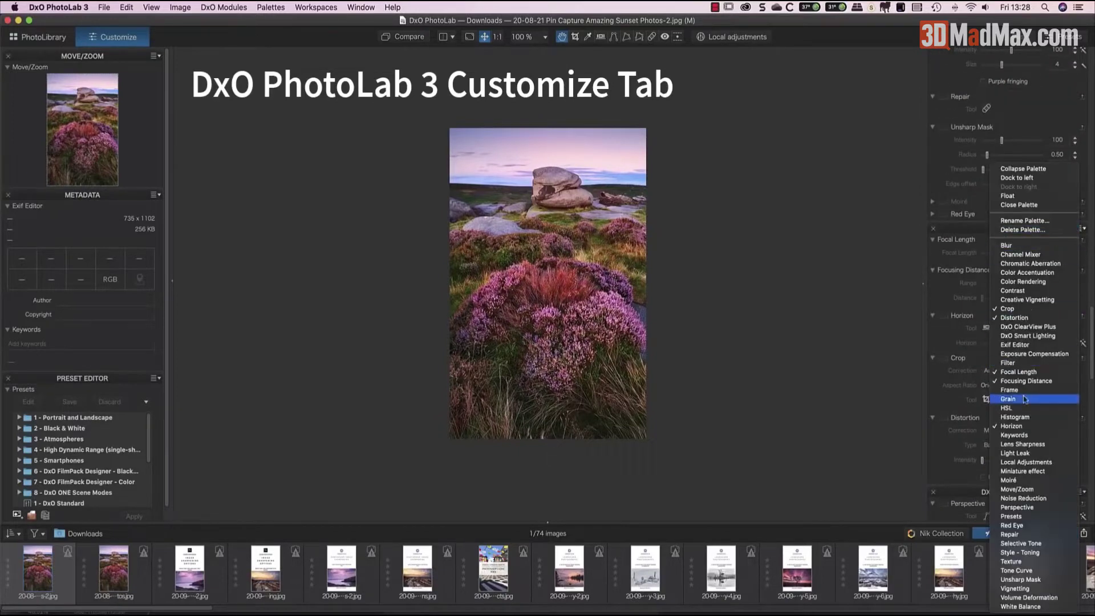
click(912, 380)
scroll(1027, 369, down, 5)
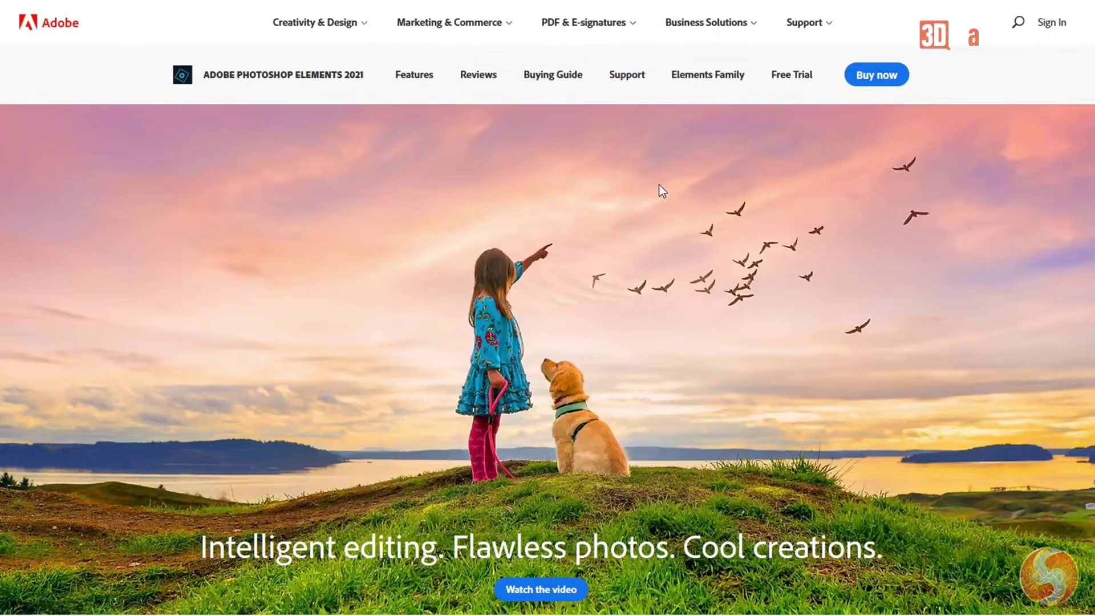
Step: Scroll through the page and launch the Photoshop Elements photo editor
scroll(659, 185, down, 3)
scroll(659, 185, down, 2)
scroll(659, 184, down, 3)
scroll(659, 185, down, 4)
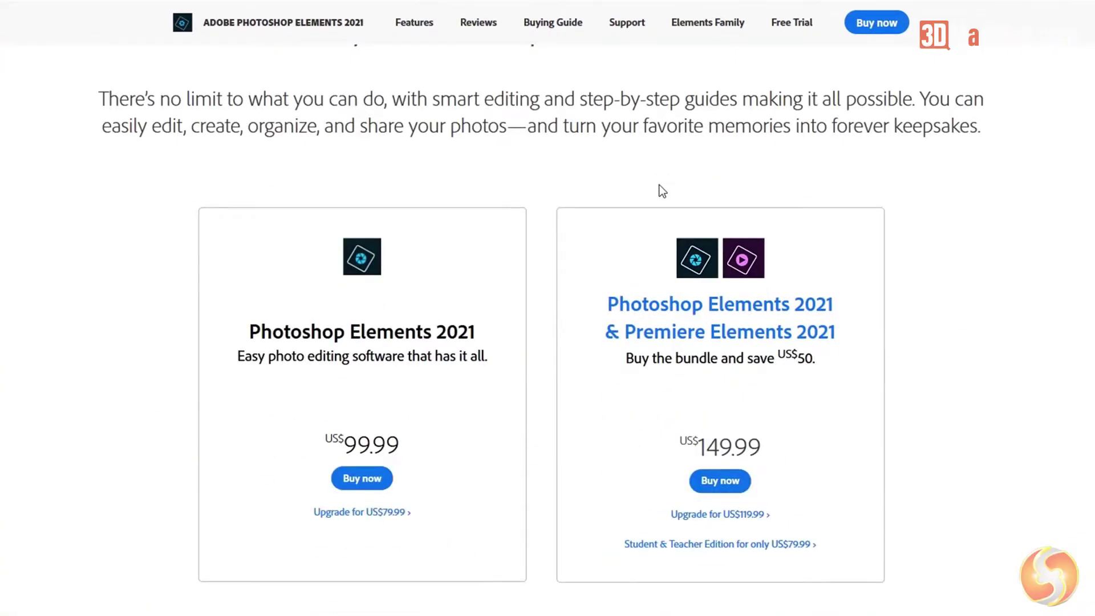
scroll(787, 481, down, 6)
scroll(787, 470, down, 2)
scroll(787, 469, down, 2)
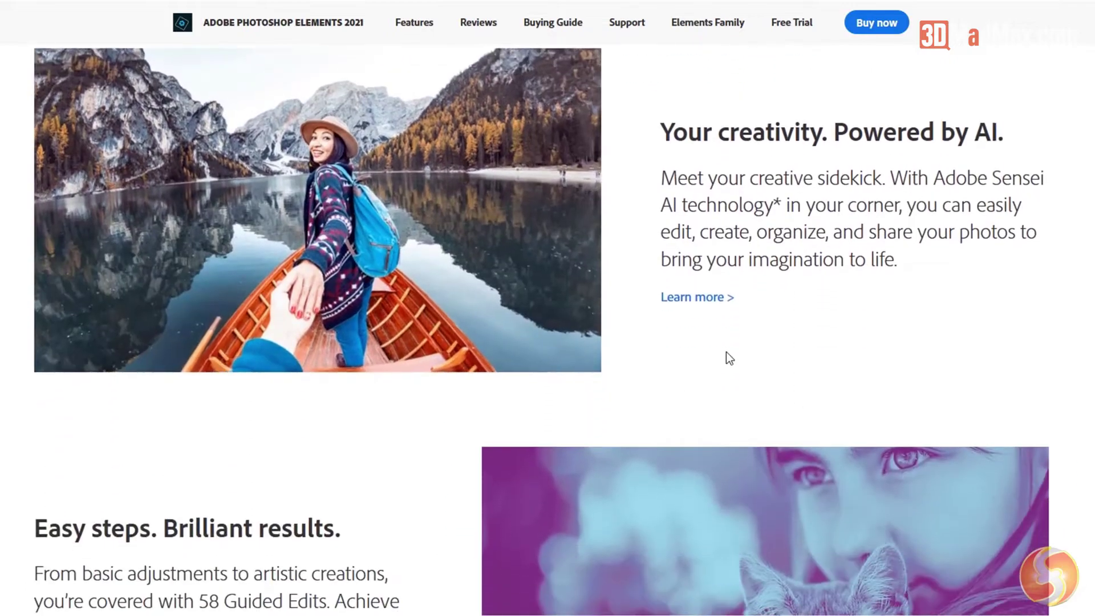
scroll(724, 357, down, 3)
scroll(667, 342, down, 2)
scroll(616, 333, down, 2)
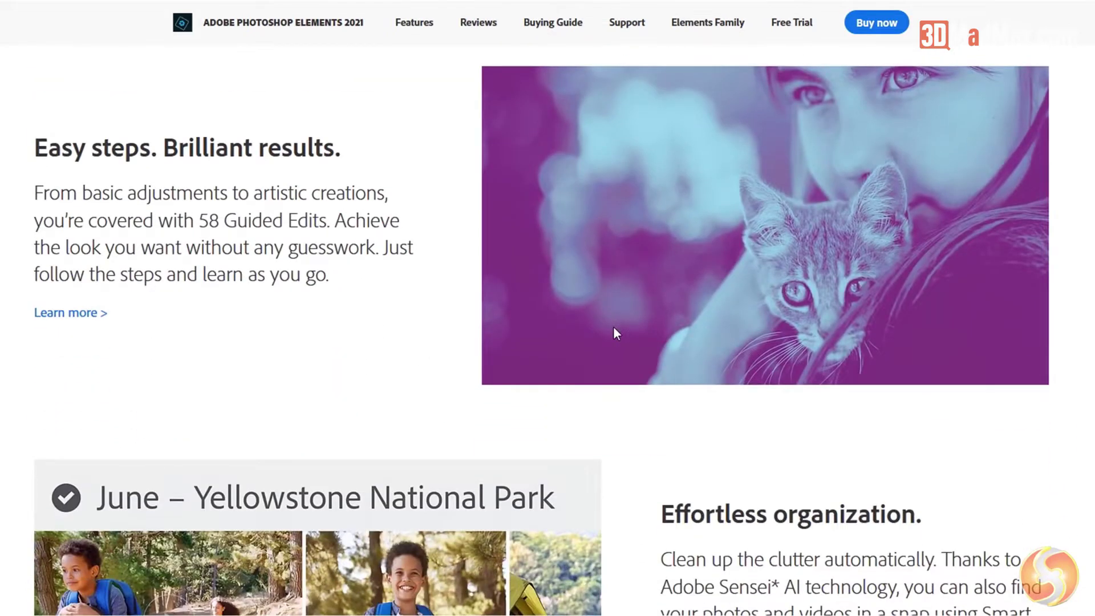
scroll(613, 331, down, 4)
scroll(593, 340, down, 1)
scroll(627, 404, down, 4)
scroll(522, 415, down, 2)
scroll(474, 422, down, 4)
scroll(473, 422, down, 4)
scroll(474, 422, down, 1)
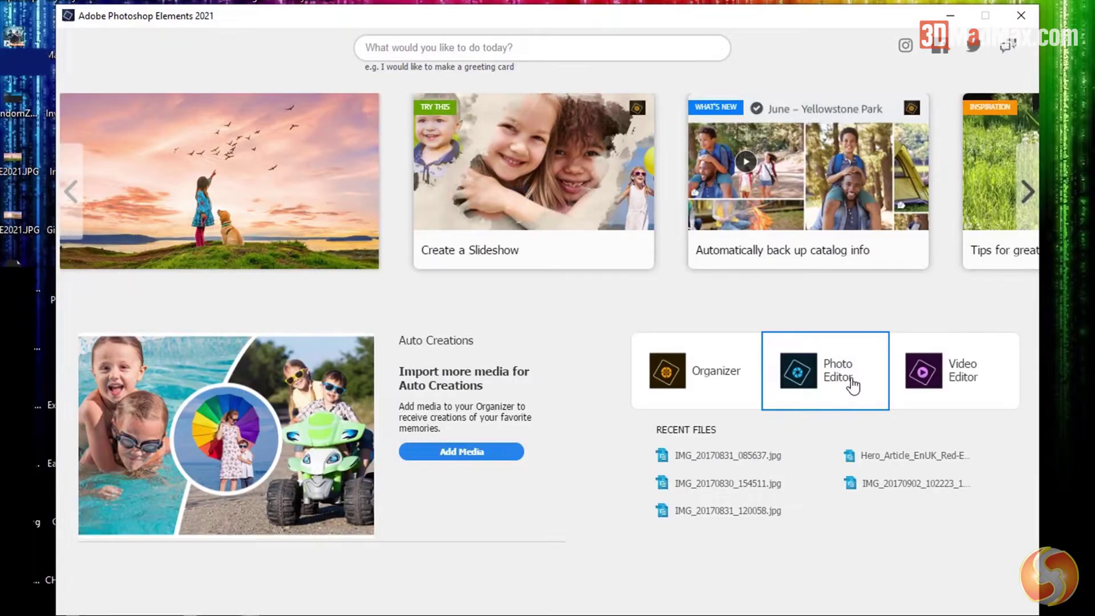
click(852, 386)
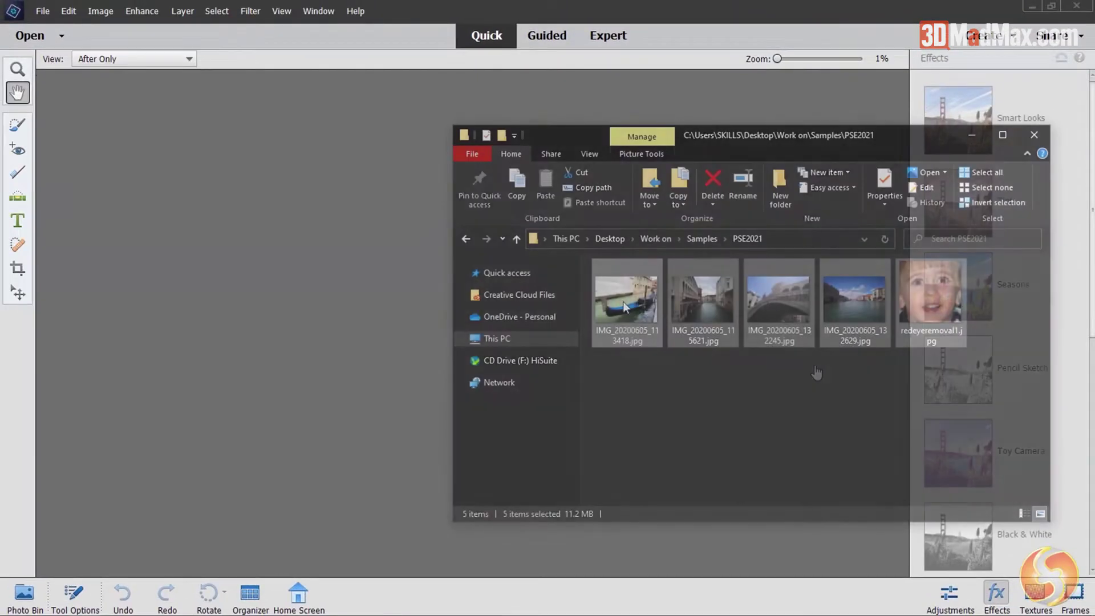
Step: Bring five photos into the Quick editor, view them in the Photo Bin, and open another
drag(623, 301, 249, 367)
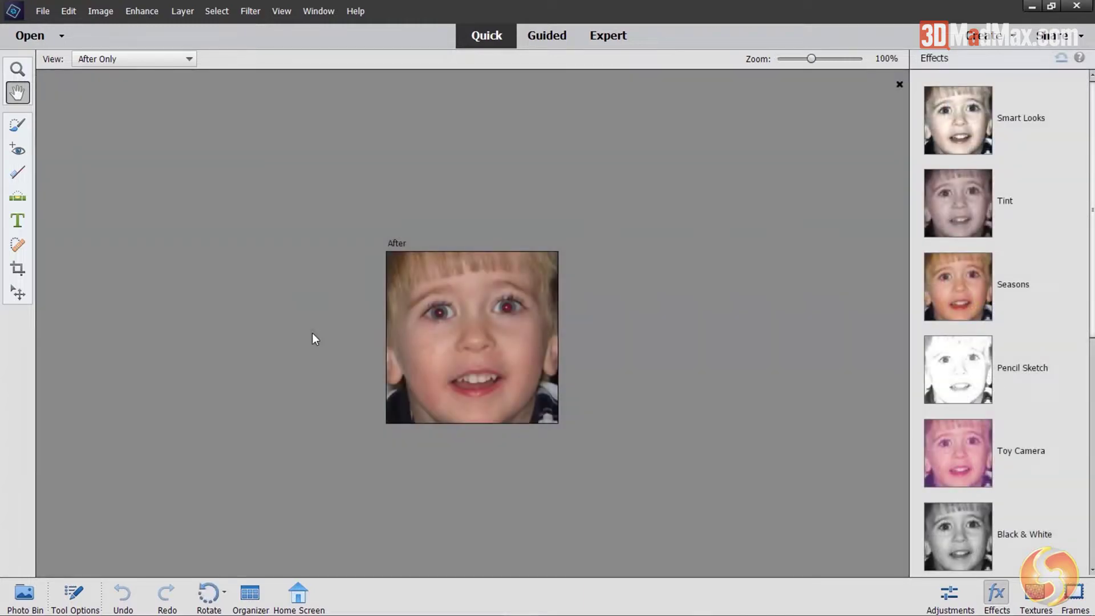
click(24, 593)
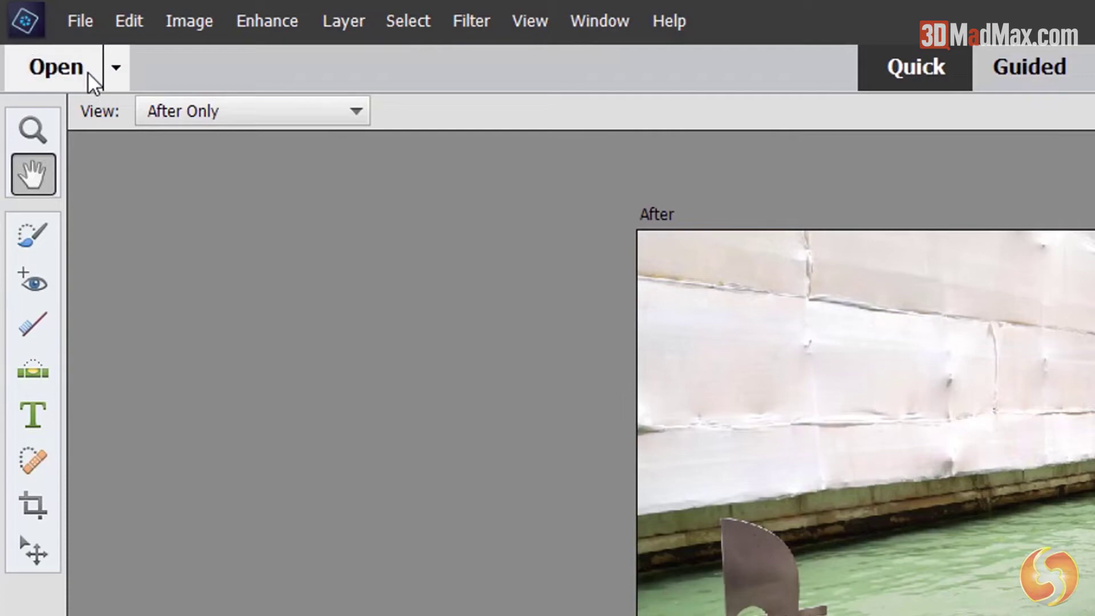
click(67, 63)
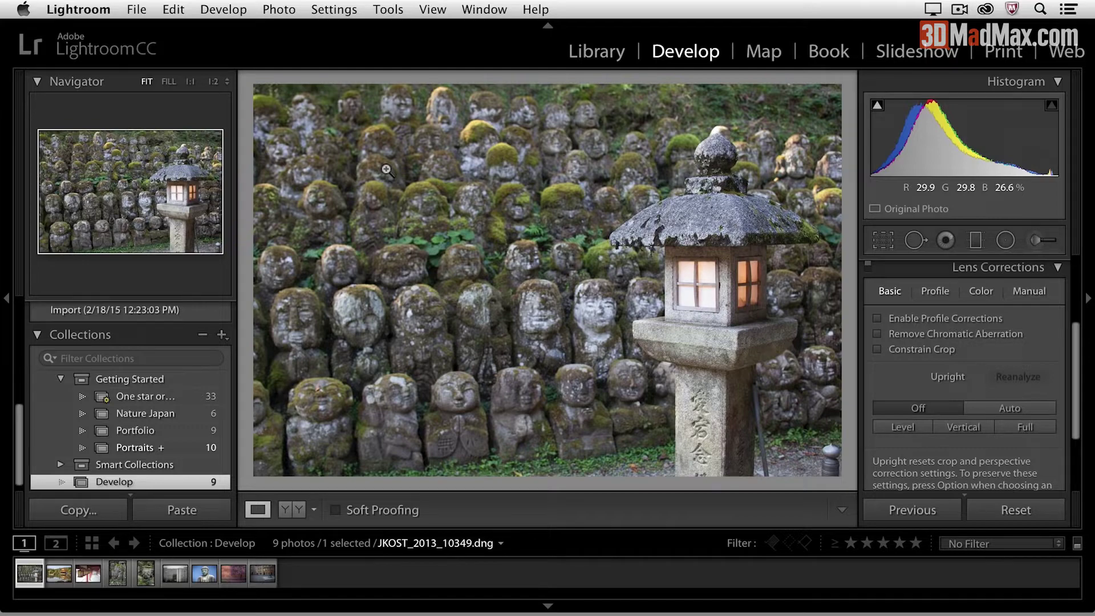
Step: Crop the stone-lantern photo tightly around the statues and lantern, repositioning it within the frame
key(g)
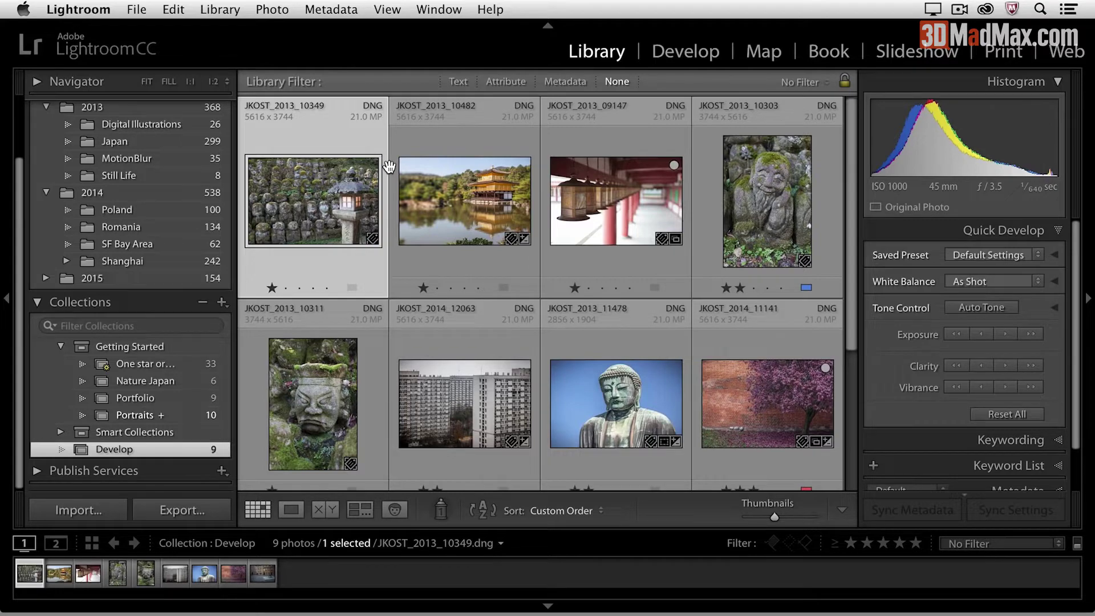
key(r)
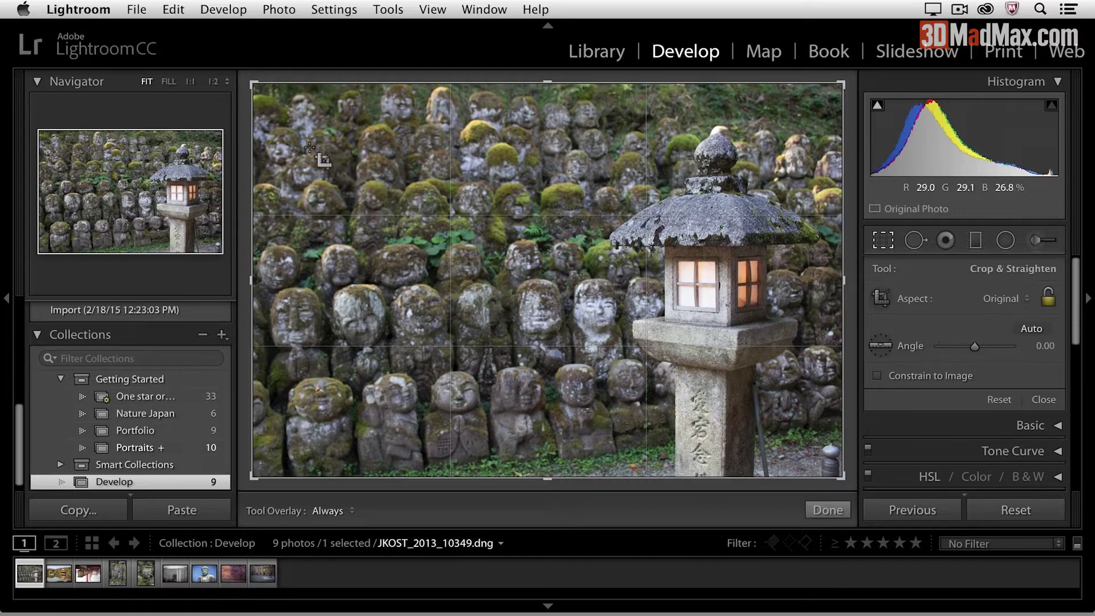
drag(587, 325, 773, 404)
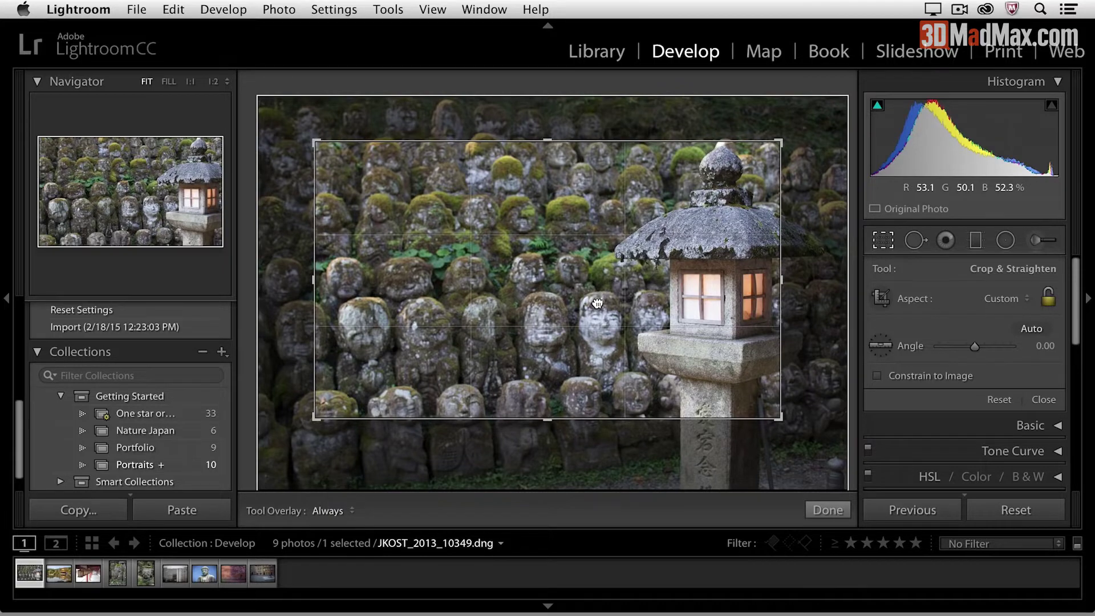
drag(597, 303, 541, 317)
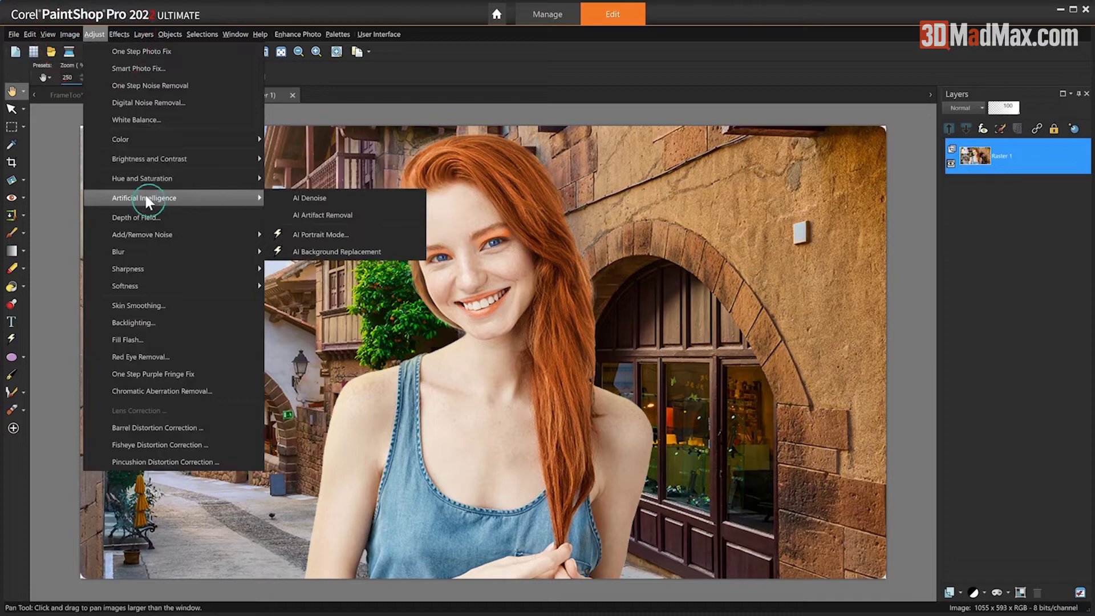
Step: Blur the portrait's background with AI Portrait Mode, extending the mask and feathering to 24
click(315, 234)
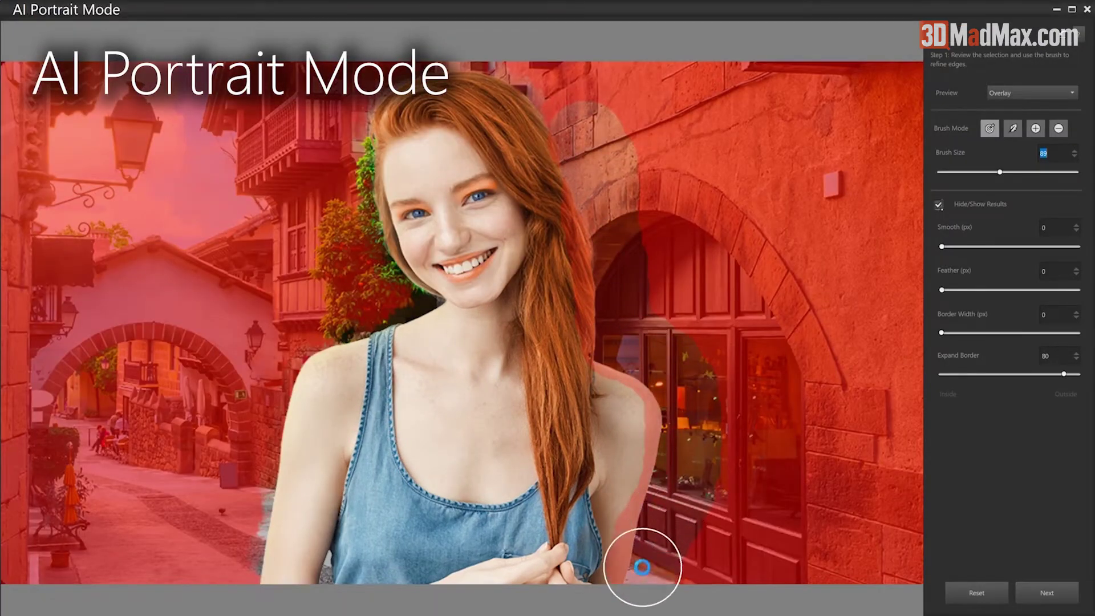
drag(642, 567, 563, 98)
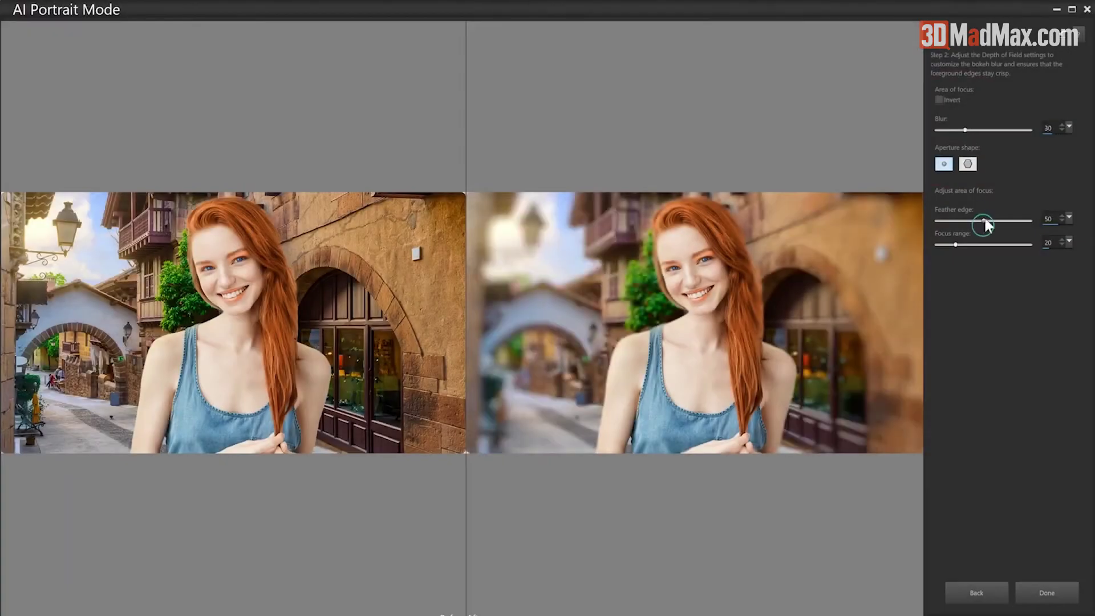
drag(984, 220, 959, 220)
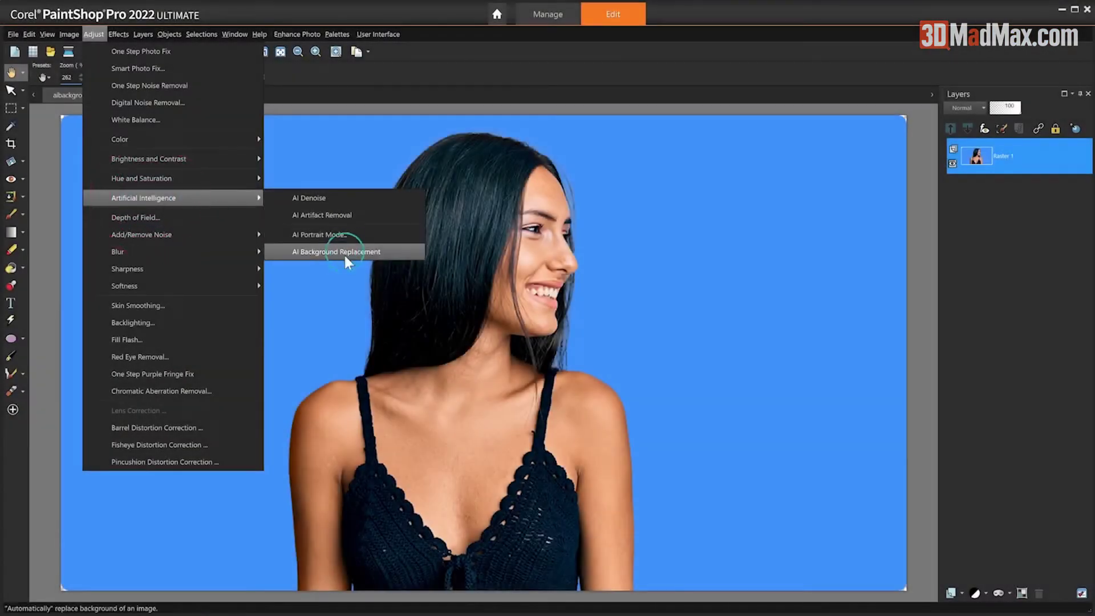
Step: Replace the woman's backdrop with the sky6 image, refining the hair edge and raising the sky
click(344, 256)
drag(552, 90, 567, 178)
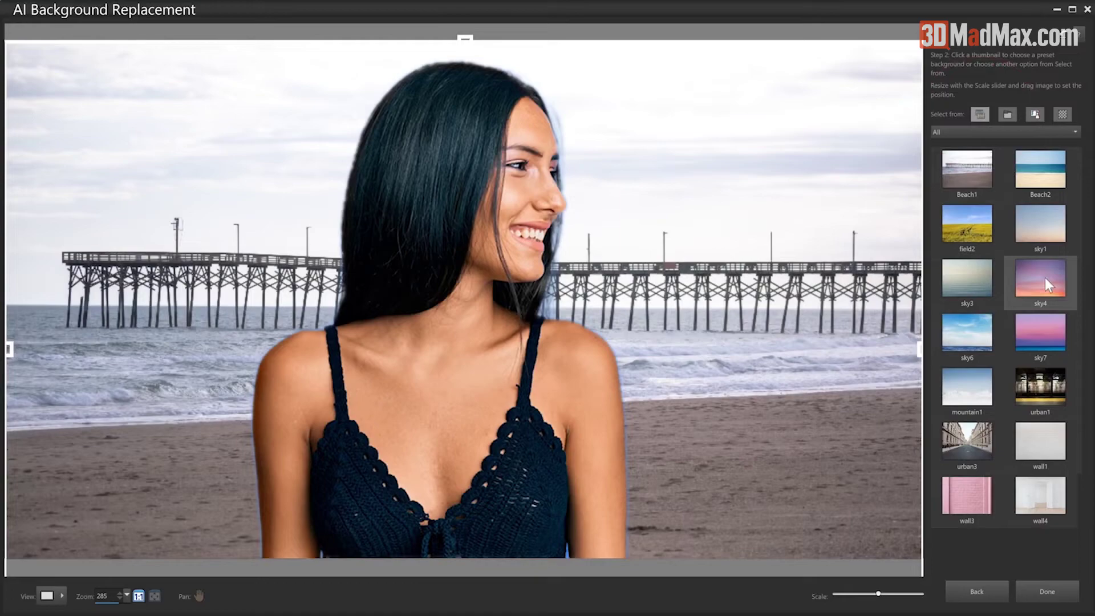
click(1045, 278)
click(966, 332)
drag(684, 259, 686, 239)
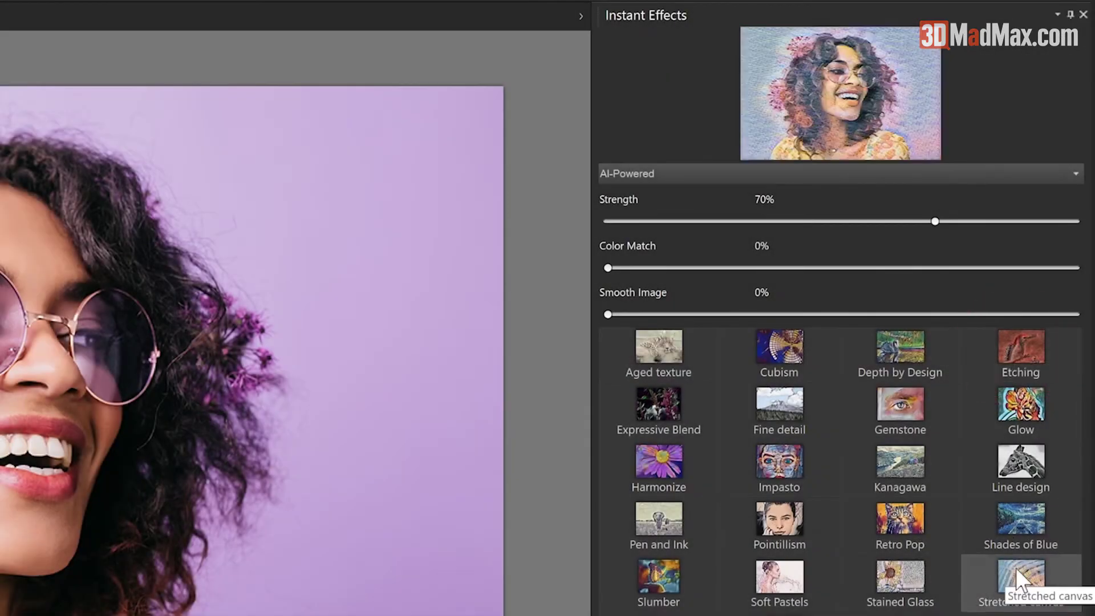
Step: Apply Depth by Design at 97% strength with increased Color Match and added smoothing
click(915, 357)
drag(935, 221, 1060, 222)
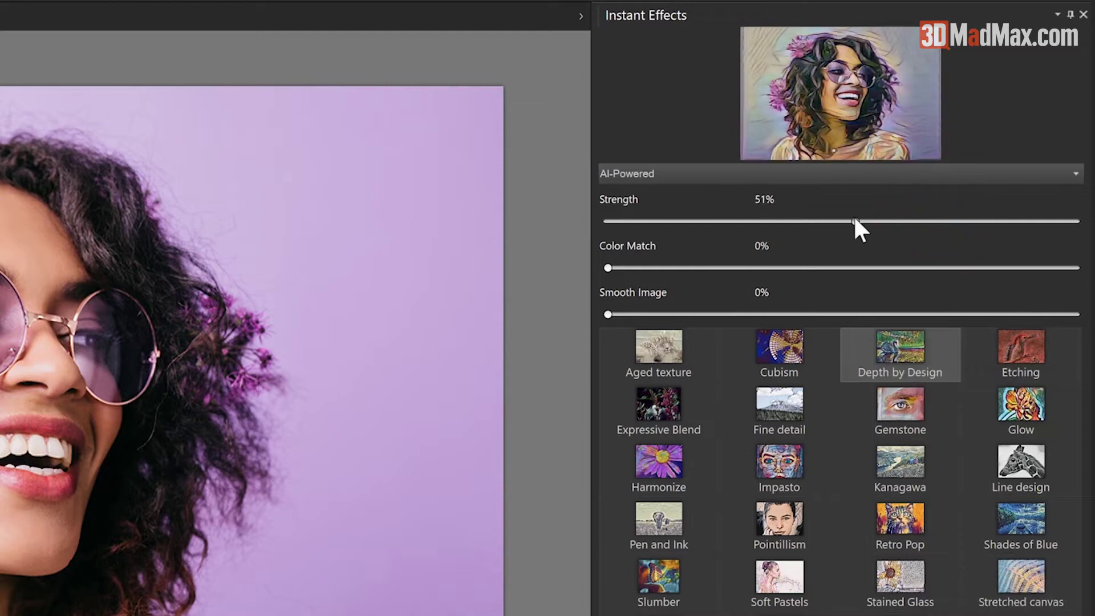
drag(608, 267, 690, 268)
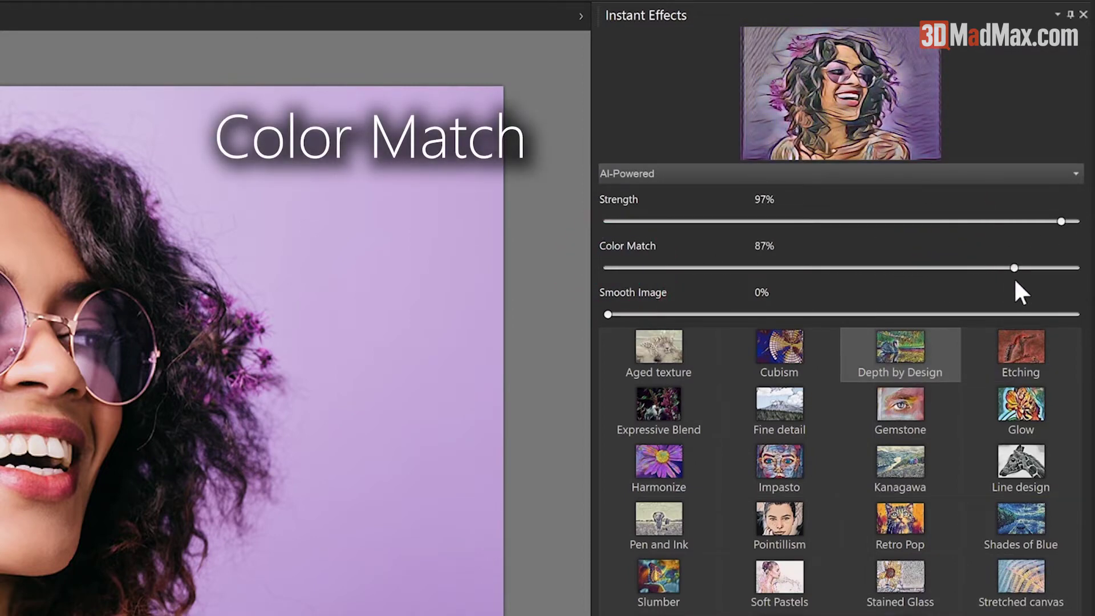
drag(607, 314, 669, 314)
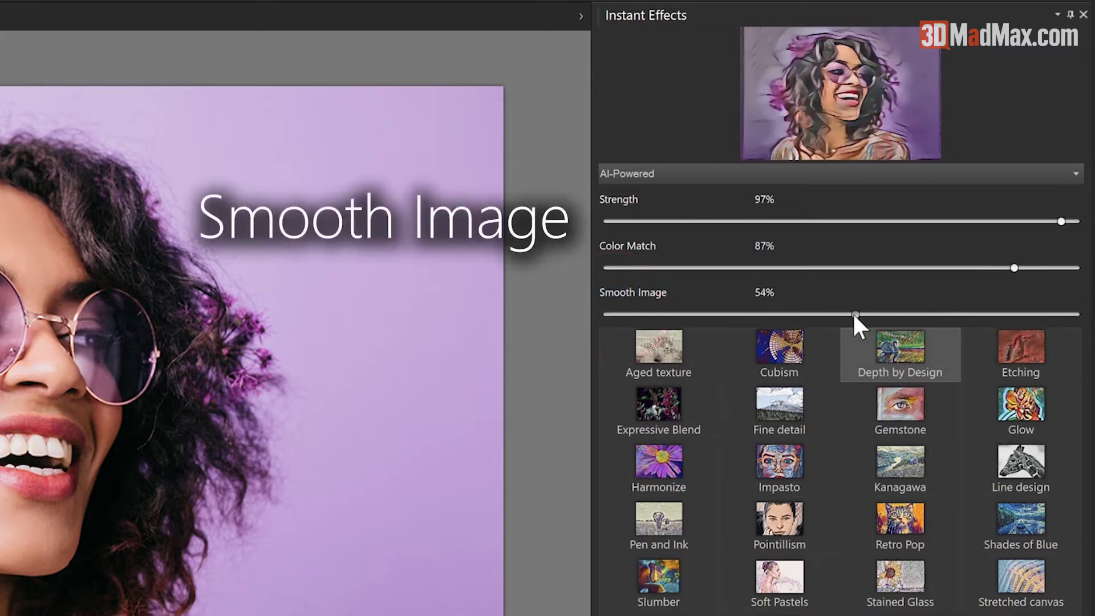
drag(855, 314, 832, 314)
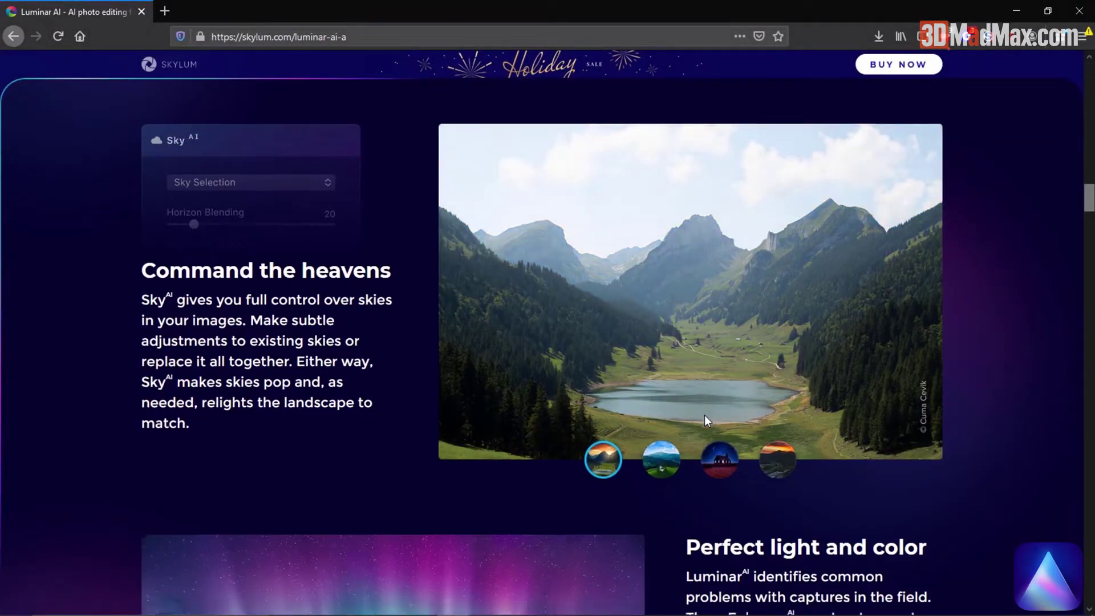
Step: Scroll past Sky AI and Enhance AI to the 'Augment the reality' iceberg section
scroll(704, 415, down, 6)
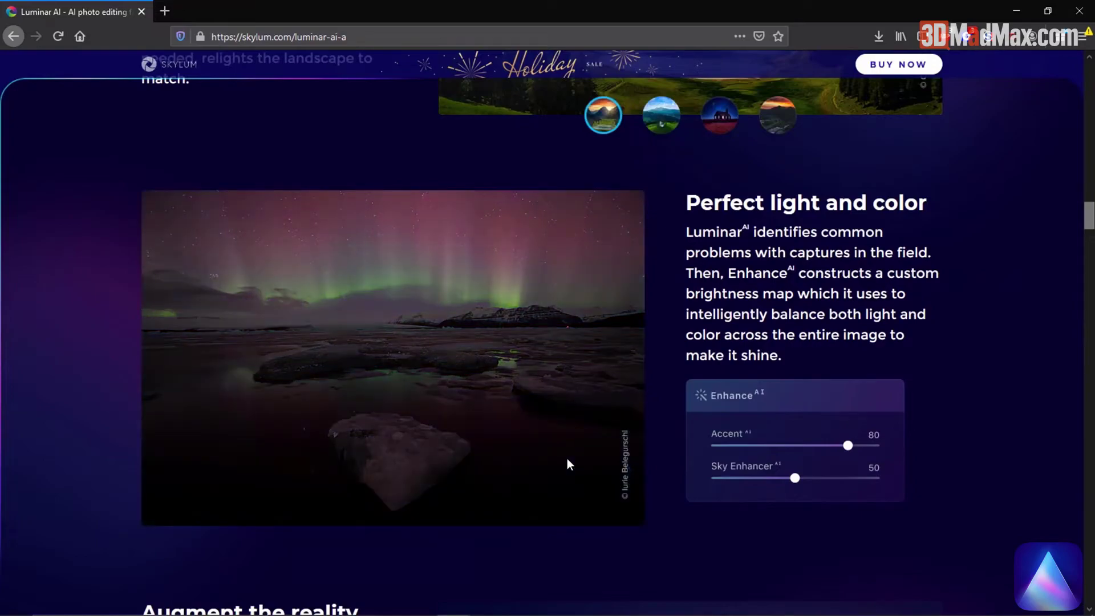
scroll(567, 457, down, 4)
scroll(567, 458, down, 2)
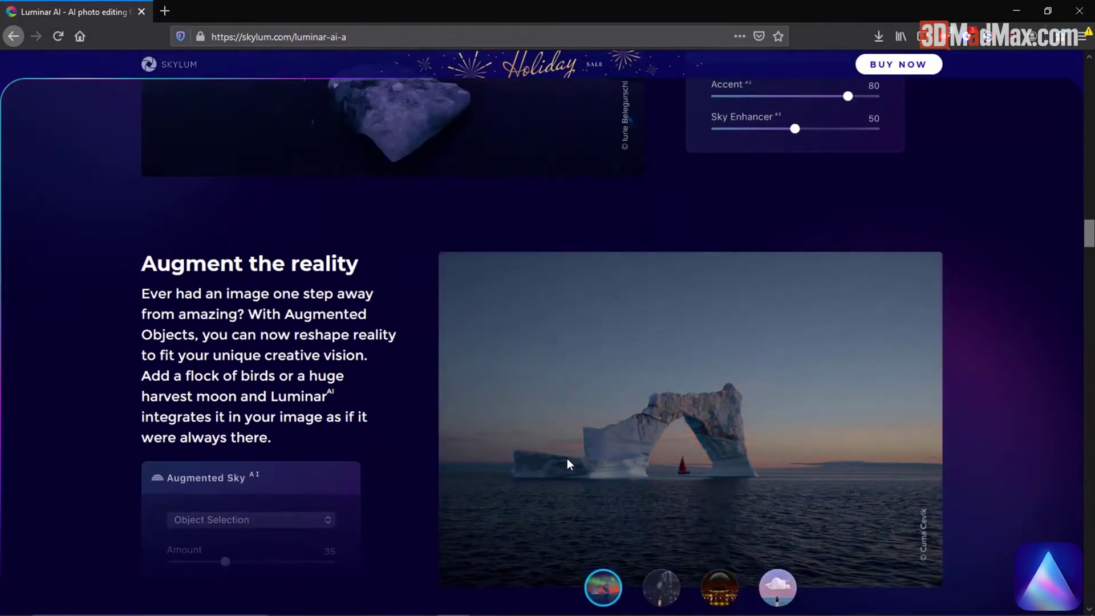
scroll(567, 459, down, 5)
scroll(567, 459, down, 3)
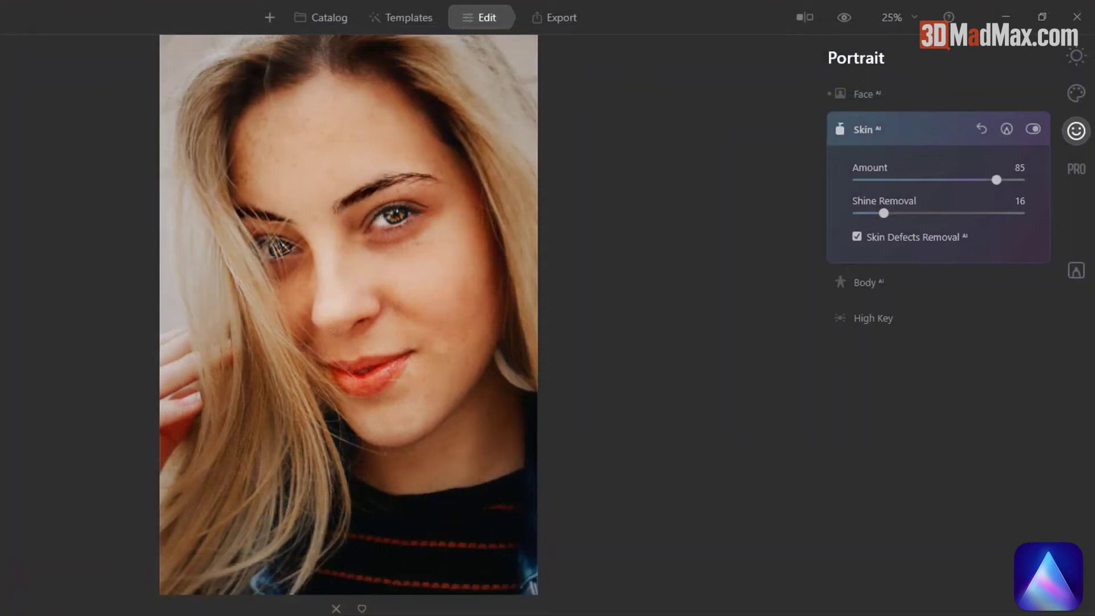
Step: Compare the retouched portrait against the original, then raise Foliage Hue to 100
click(838, 20)
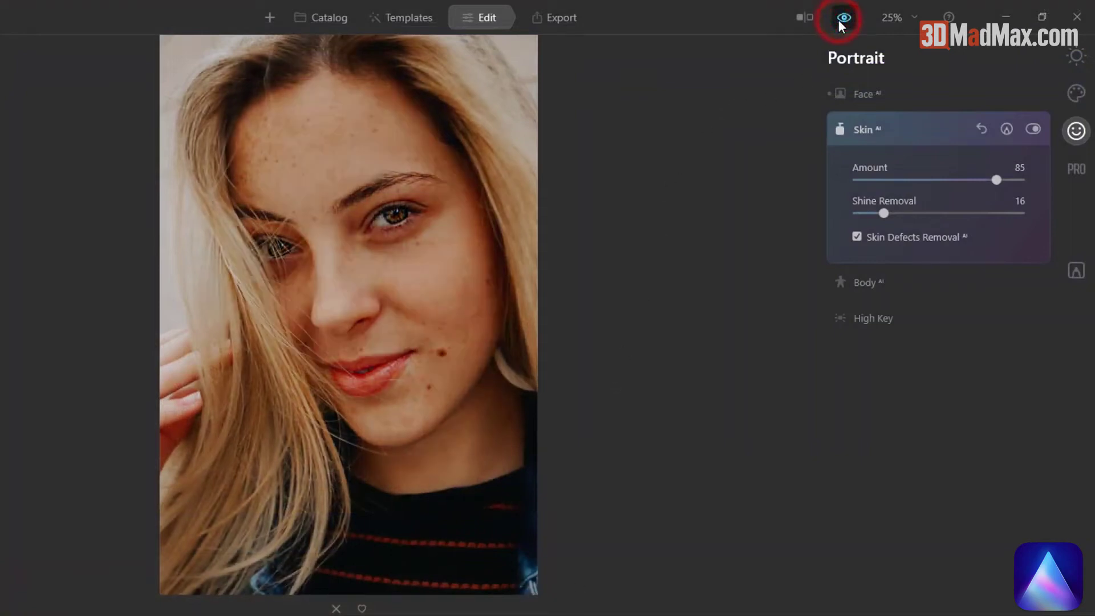
click(839, 21)
click(838, 20)
click(838, 20)
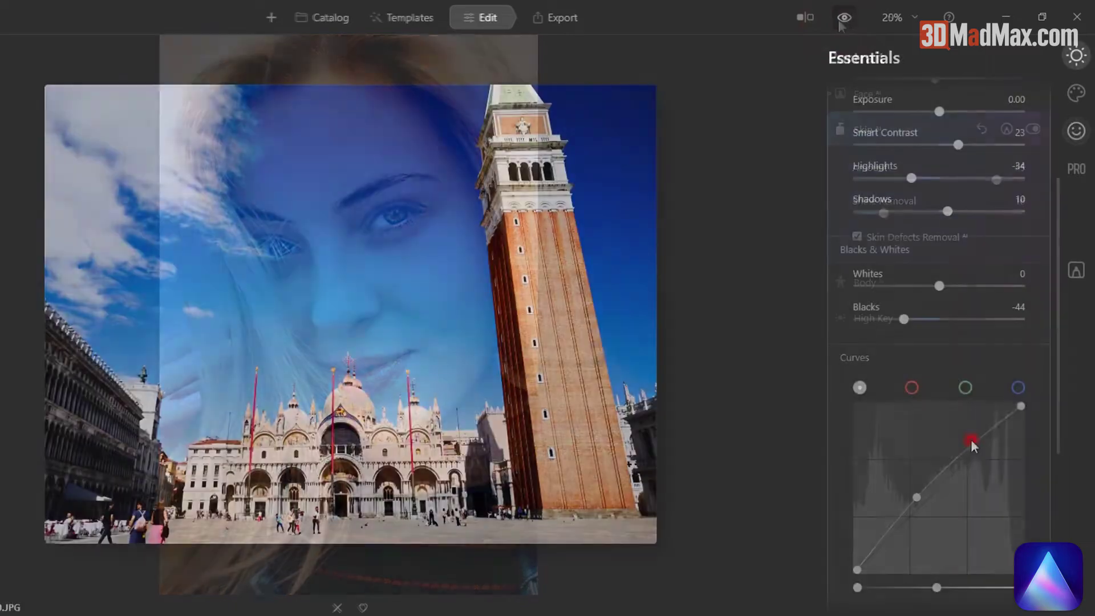
drag(970, 439, 974, 477)
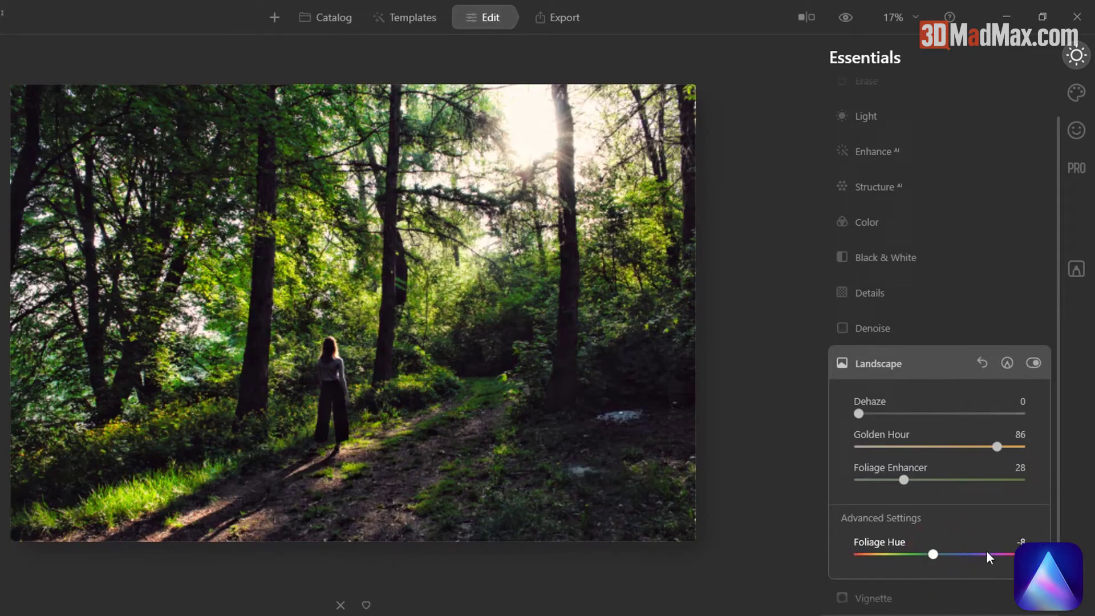
drag(988, 557, 1025, 554)
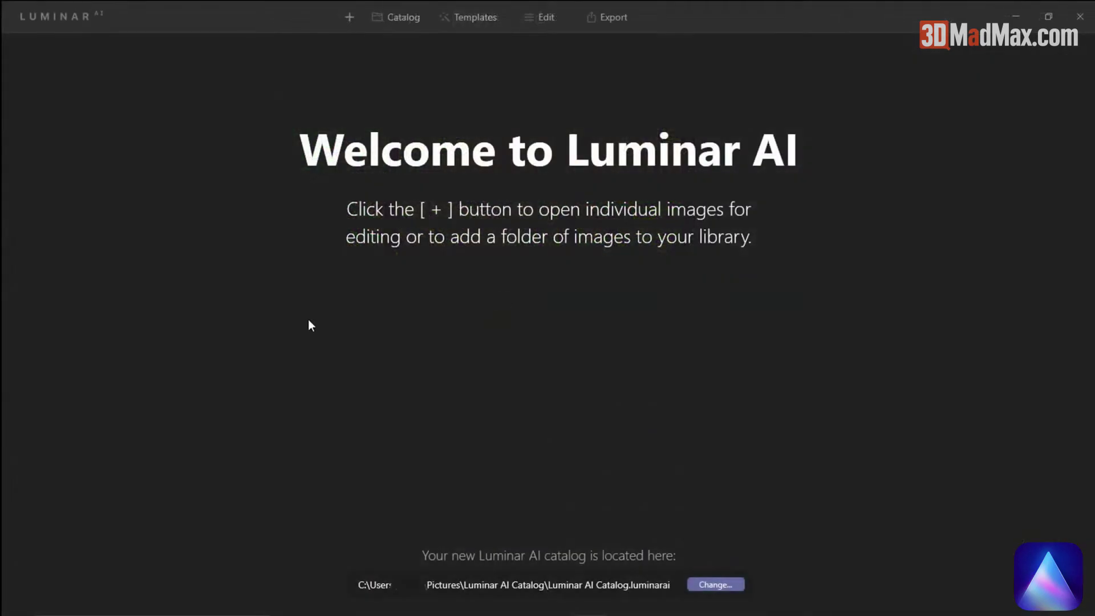
Step: Open all four images in the folder, including Trees.jpg, with Edit Single Image
click(350, 18)
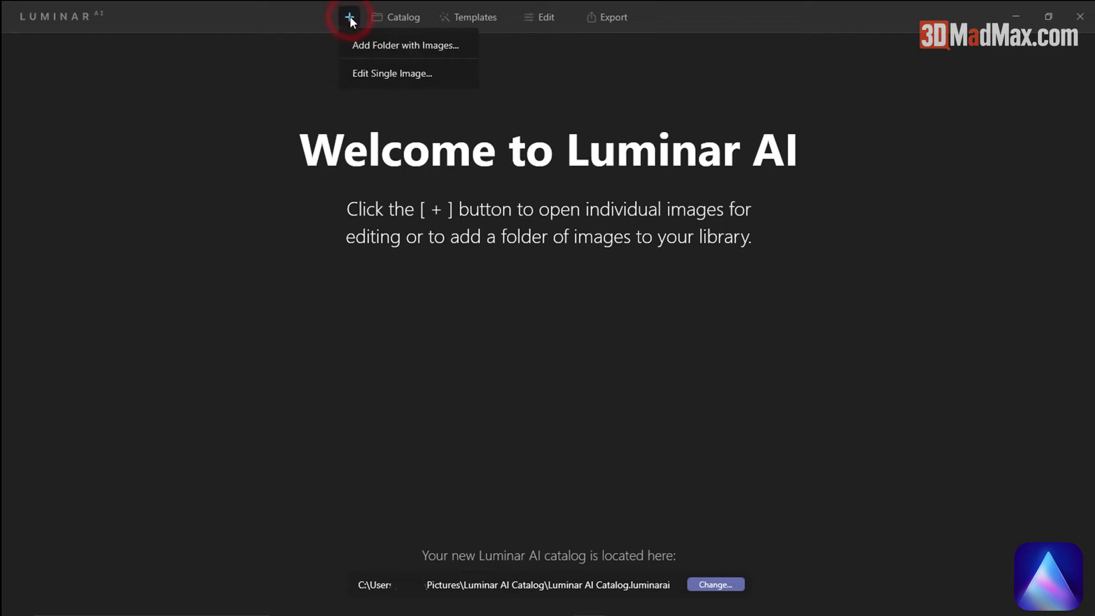
click(397, 79)
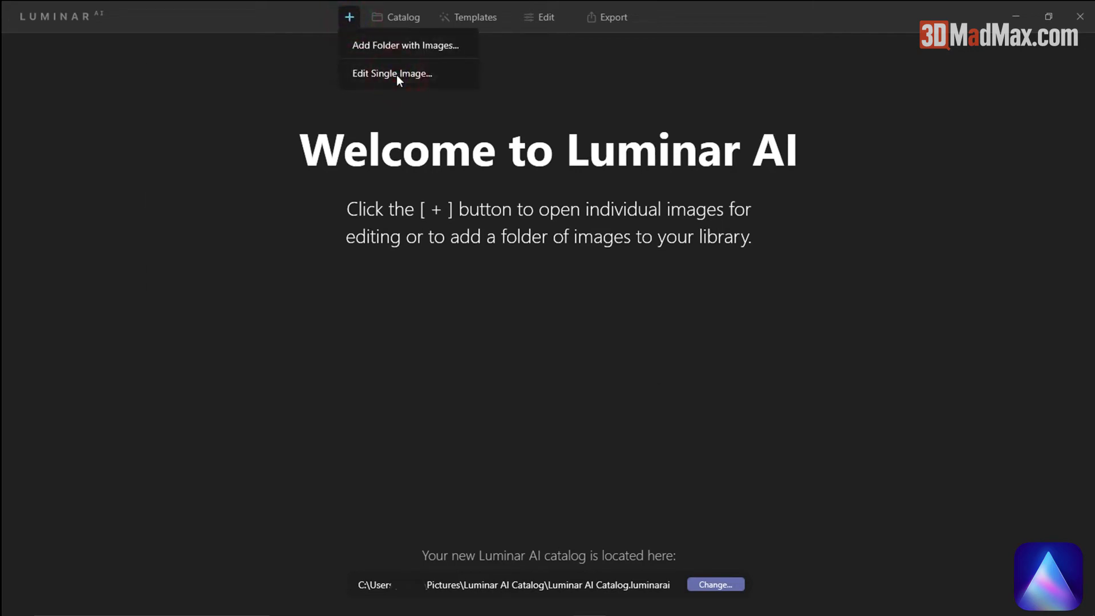
click(374, 256)
key(ctrl+a)
click(556, 367)
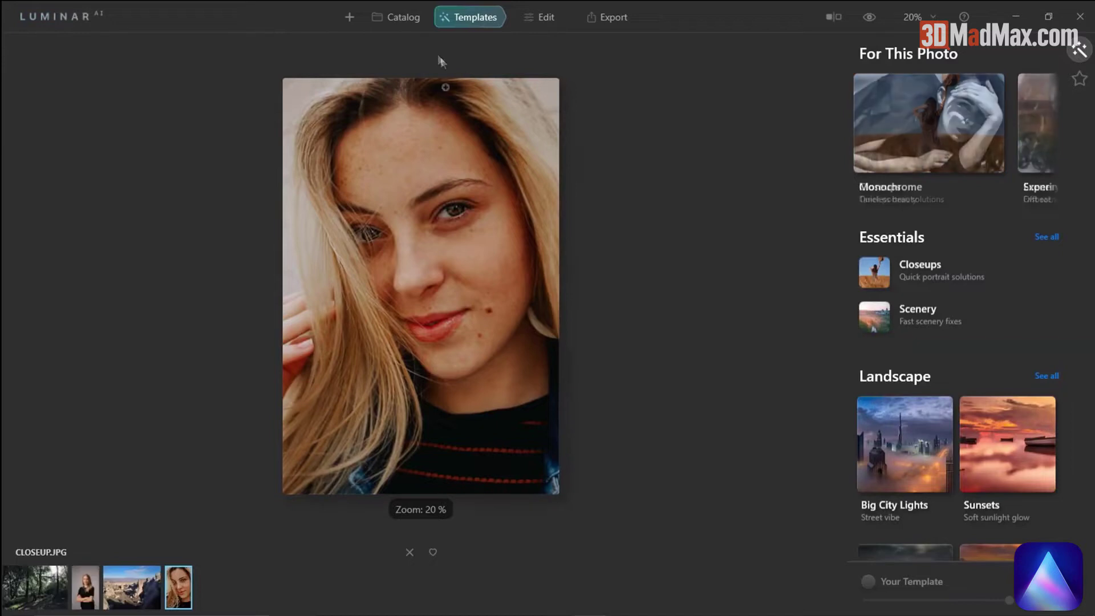
Step: Add the MySelection folder of images to the photo catalog
click(395, 20)
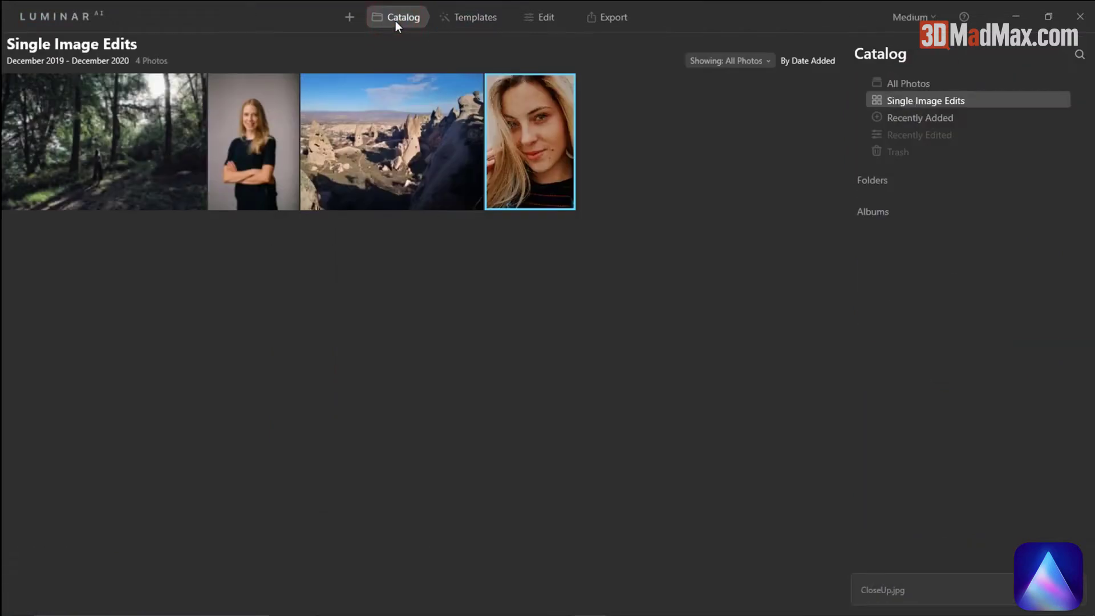
click(911, 98)
click(350, 18)
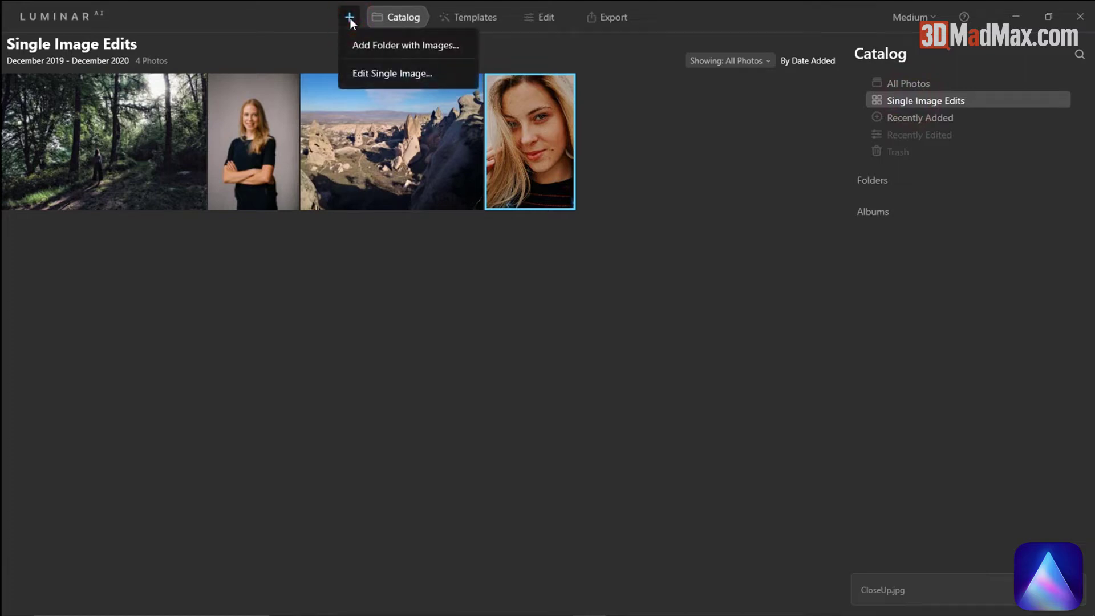
click(382, 49)
click(538, 367)
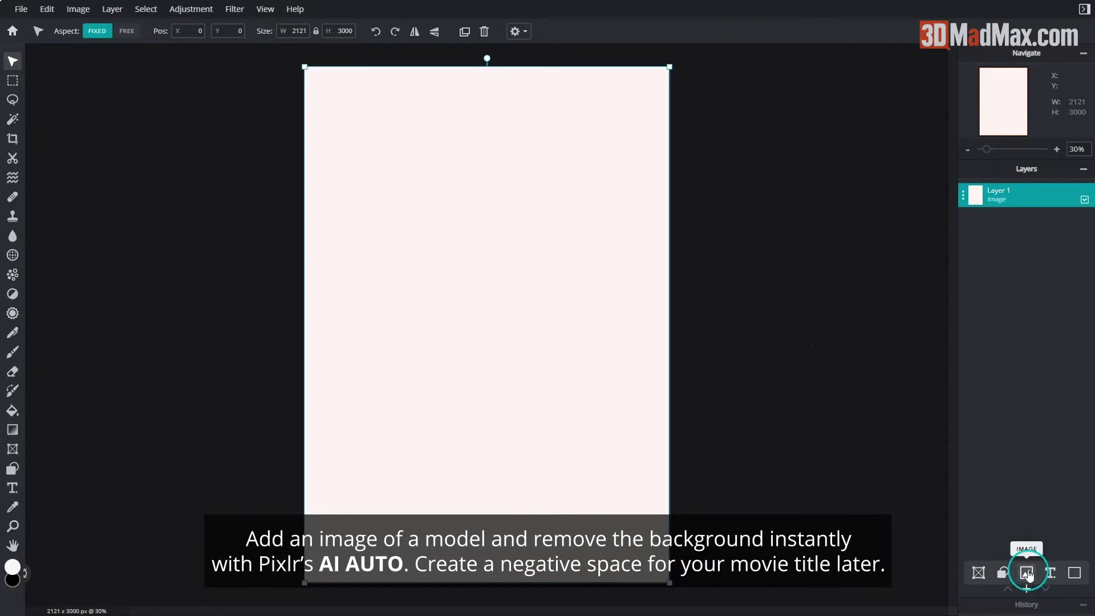
Step: Add model.jpg as a layer, auto-cut its background, and scale it to fit the page
click(1026, 573)
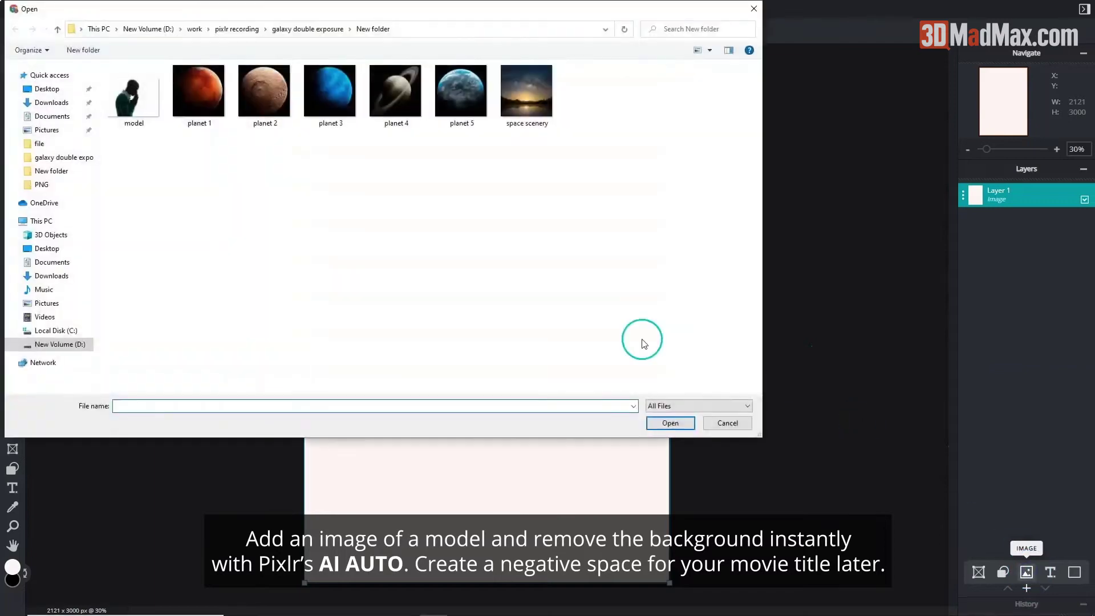
click(670, 422)
click(13, 158)
click(74, 45)
click(13, 61)
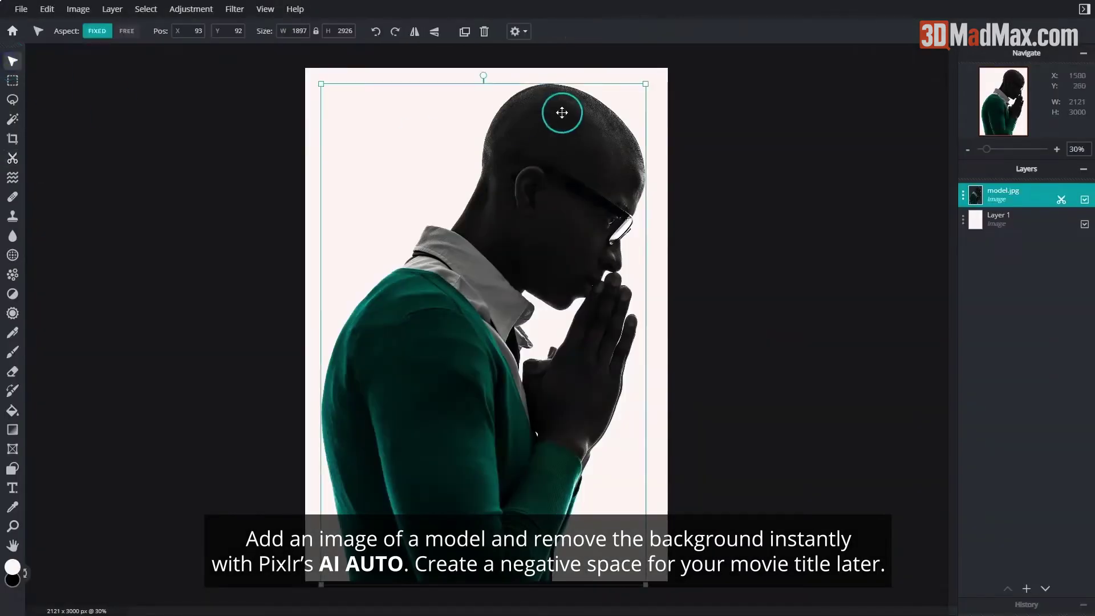
drag(562, 110, 657, 191)
Step: Add the space scenery layer with lowered Transparency, sized and positioned over the page
click(1026, 588)
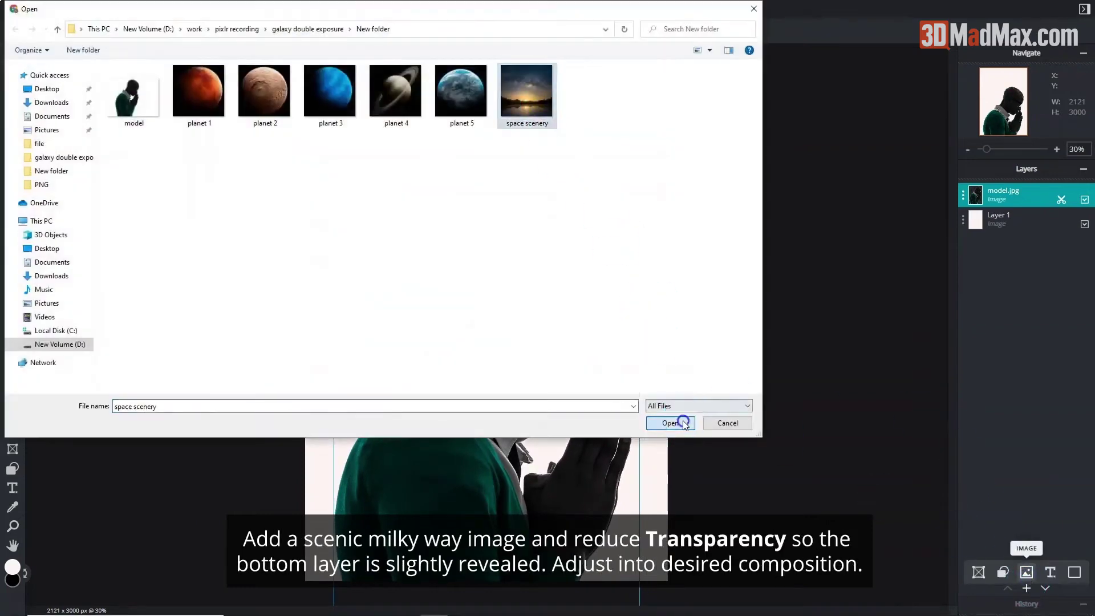
click(683, 423)
drag(660, 501, 751, 587)
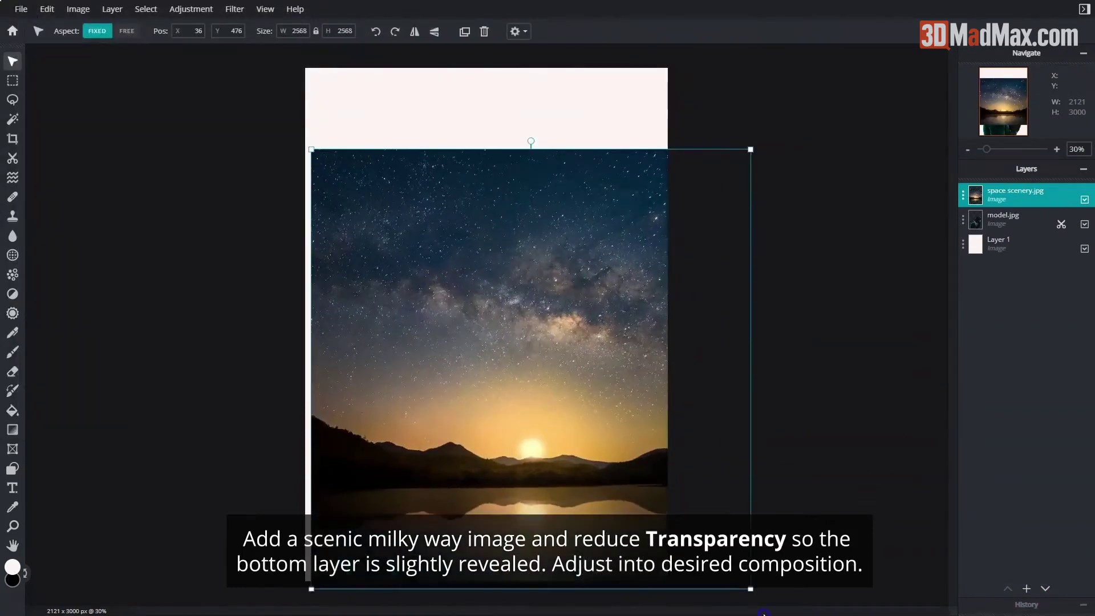
click(962, 195)
drag(966, 280, 936, 283)
click(966, 183)
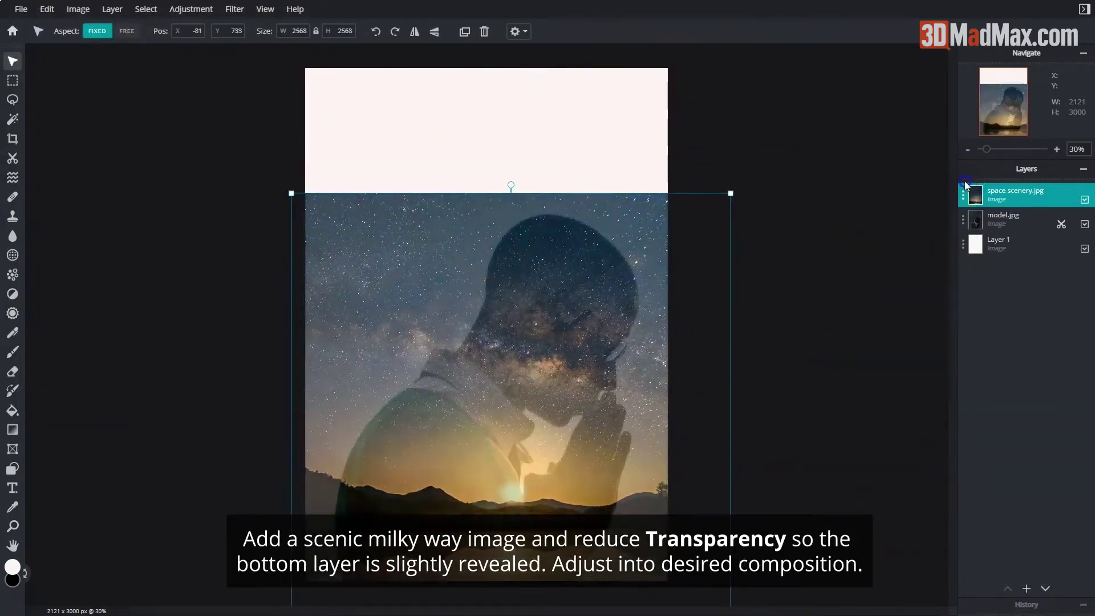
drag(701, 285, 626, 301)
click(853, 401)
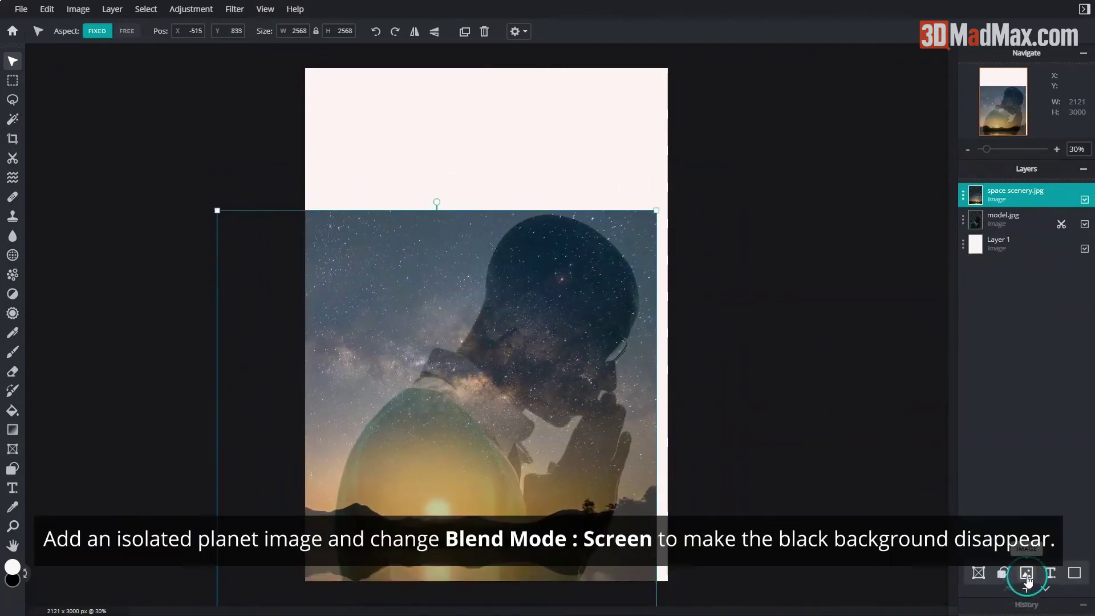
Step: Add planet 1 with Screen blend mode and place the red planet over the model's face
click(1026, 576)
click(198, 93)
click(659, 420)
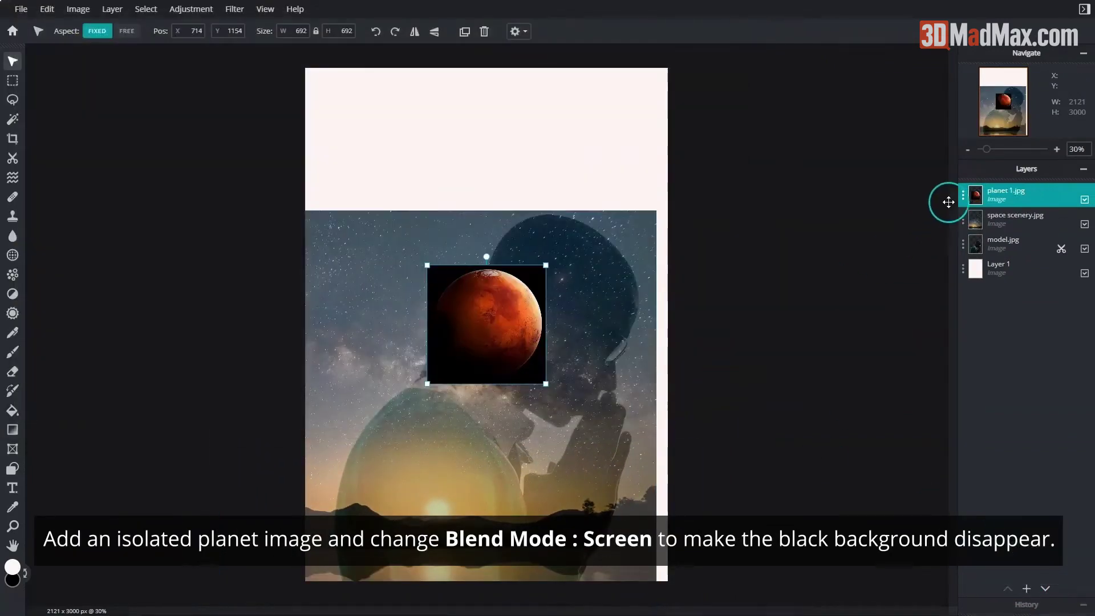
click(948, 202)
click(939, 252)
click(912, 303)
click(956, 203)
drag(526, 322, 505, 340)
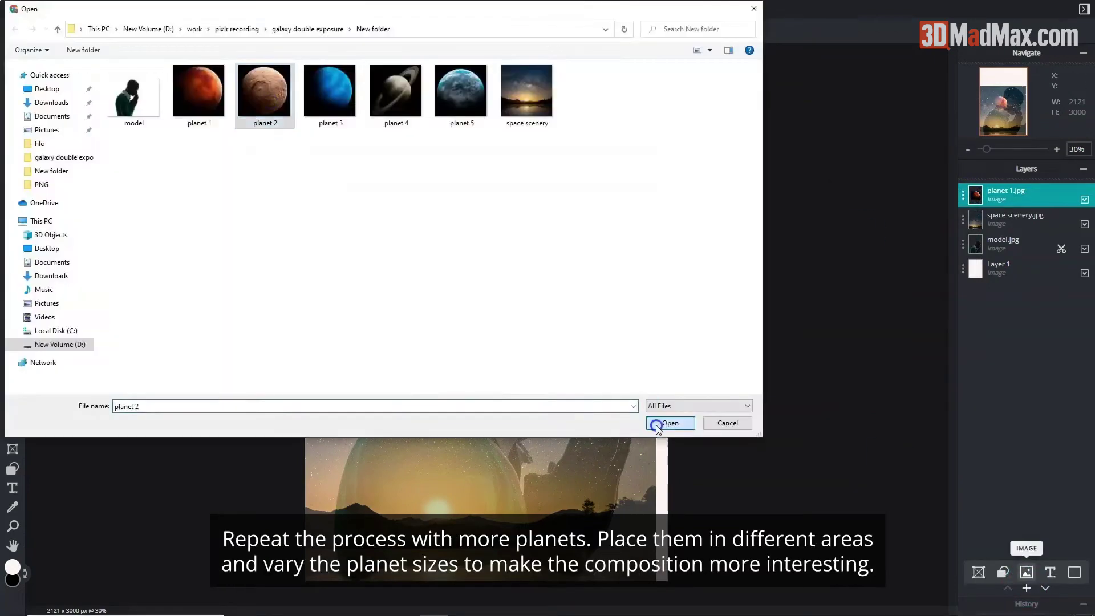
Step: Add planets 2 to 5, blending planet 4, and place the ringed and smaller planets
click(660, 420)
click(1026, 587)
click(325, 91)
click(684, 432)
click(1026, 572)
click(944, 194)
drag(582, 364, 598, 349)
click(1027, 588)
drag(543, 293, 553, 297)
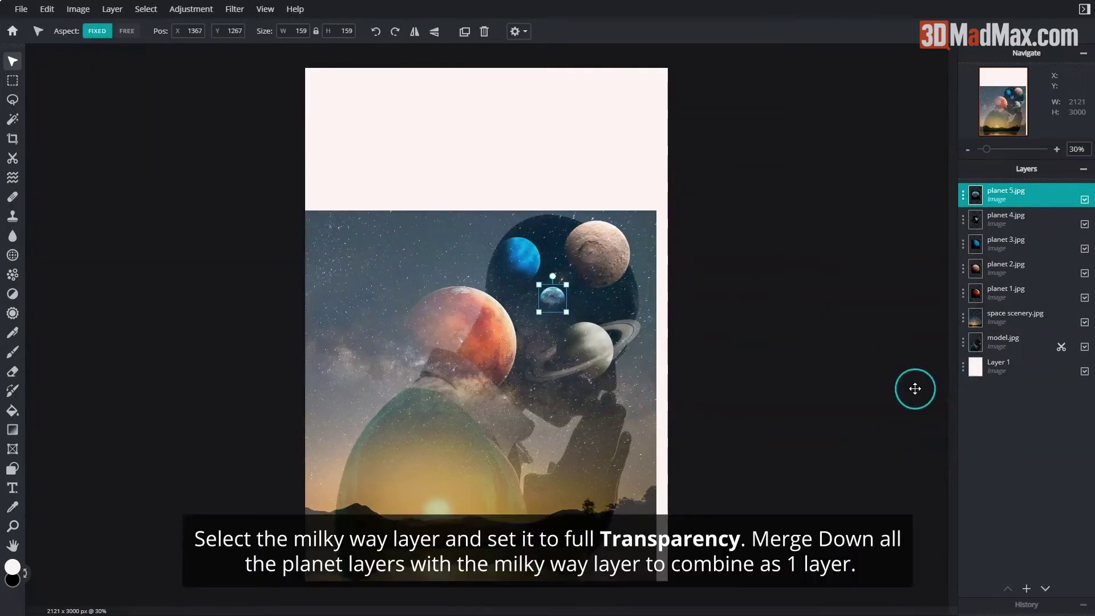
Step: Make the milky-way layer fully opaque and merge planets 1 and 2 down into it
click(1015, 317)
drag(936, 402, 964, 403)
click(965, 308)
click(963, 293)
click(900, 450)
click(963, 268)
click(900, 426)
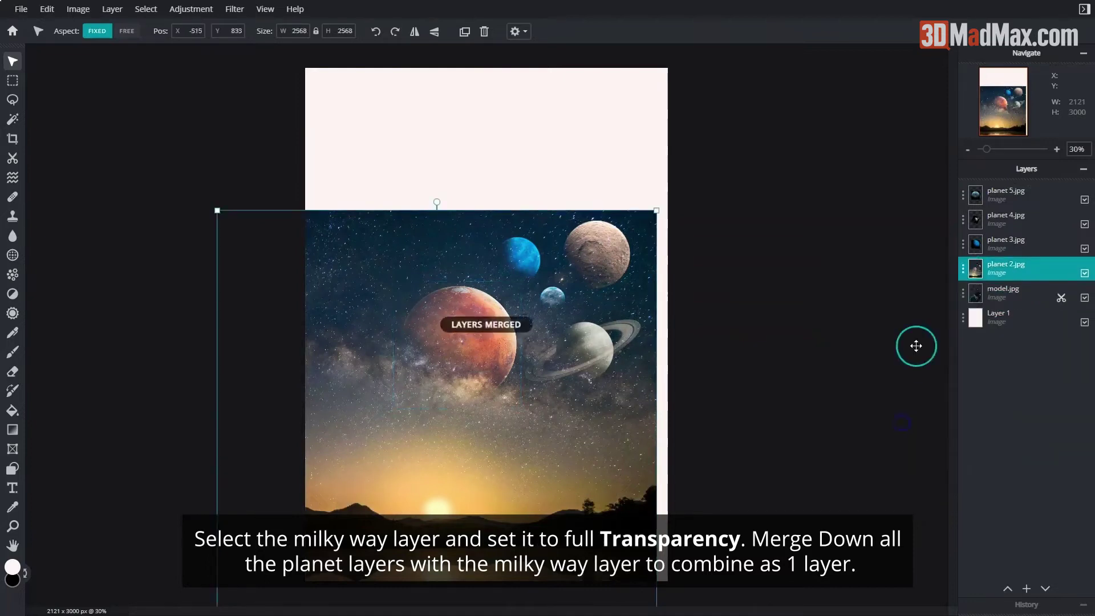
Step: Merge planets 3, 4 and 5 down into the sky layer
click(963, 243)
click(900, 401)
click(963, 219)
click(900, 377)
click(963, 194)
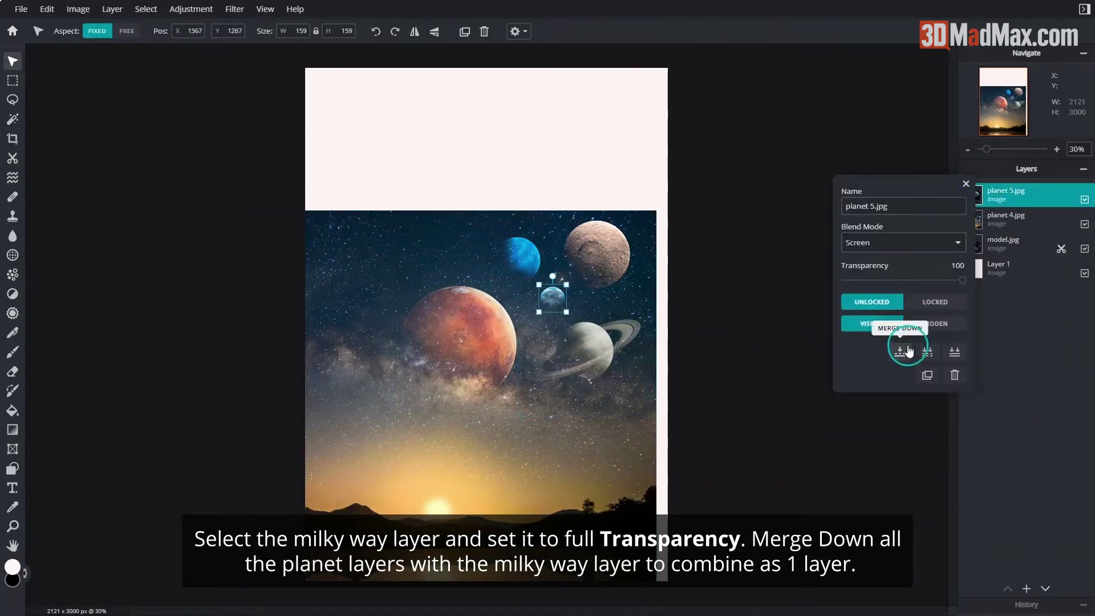
click(900, 353)
Step: Duplicate the model layer, move the copy to the top, set it to Mask, and merge down
click(963, 222)
click(924, 350)
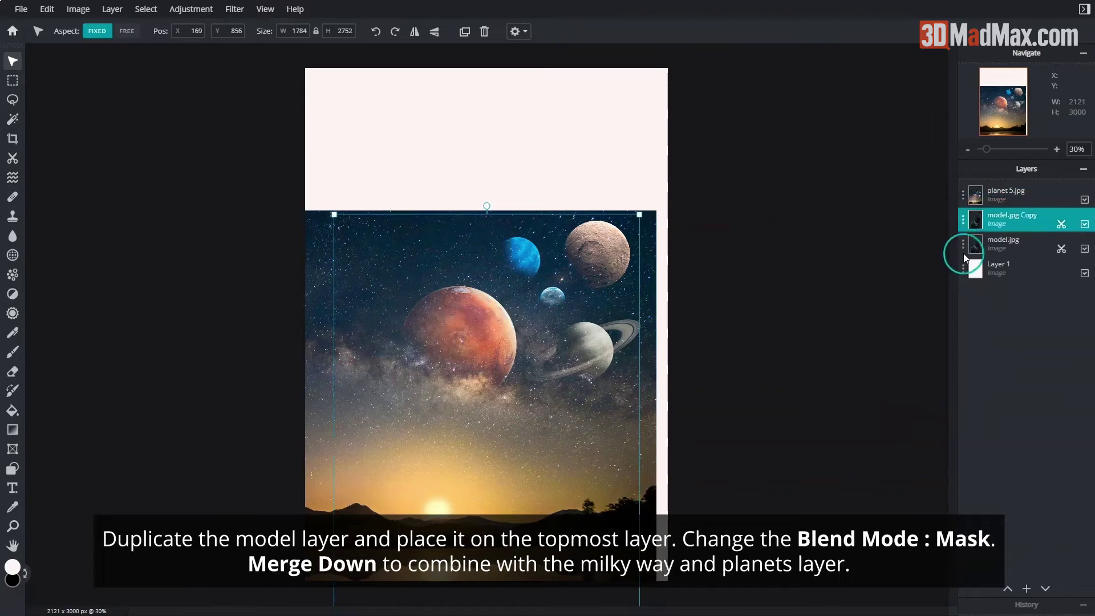
drag(1004, 221, 1007, 197)
click(963, 194)
click(955, 243)
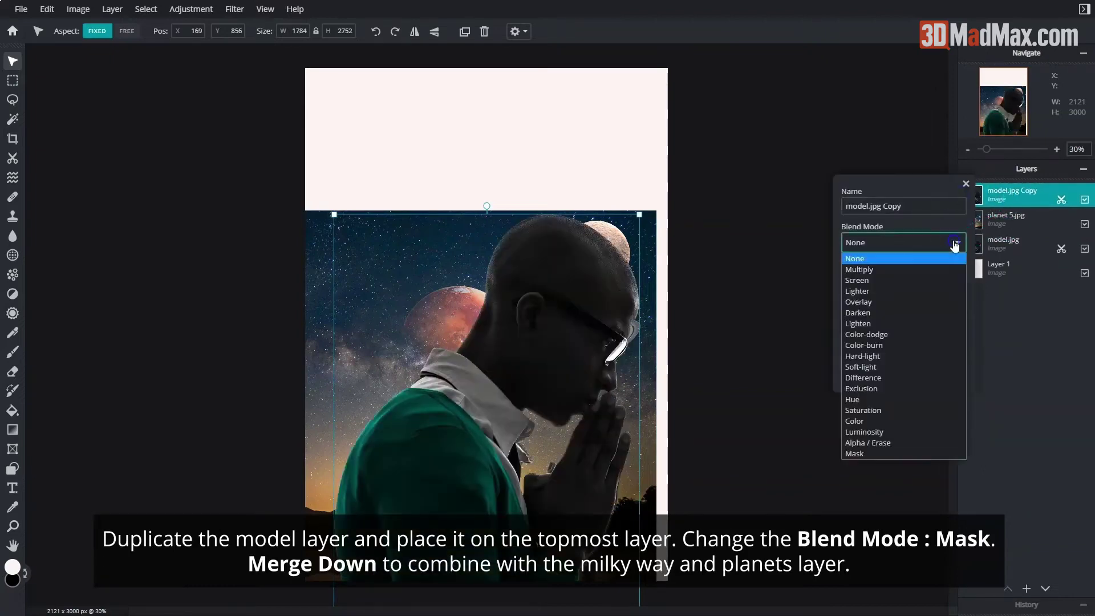
click(891, 454)
click(900, 352)
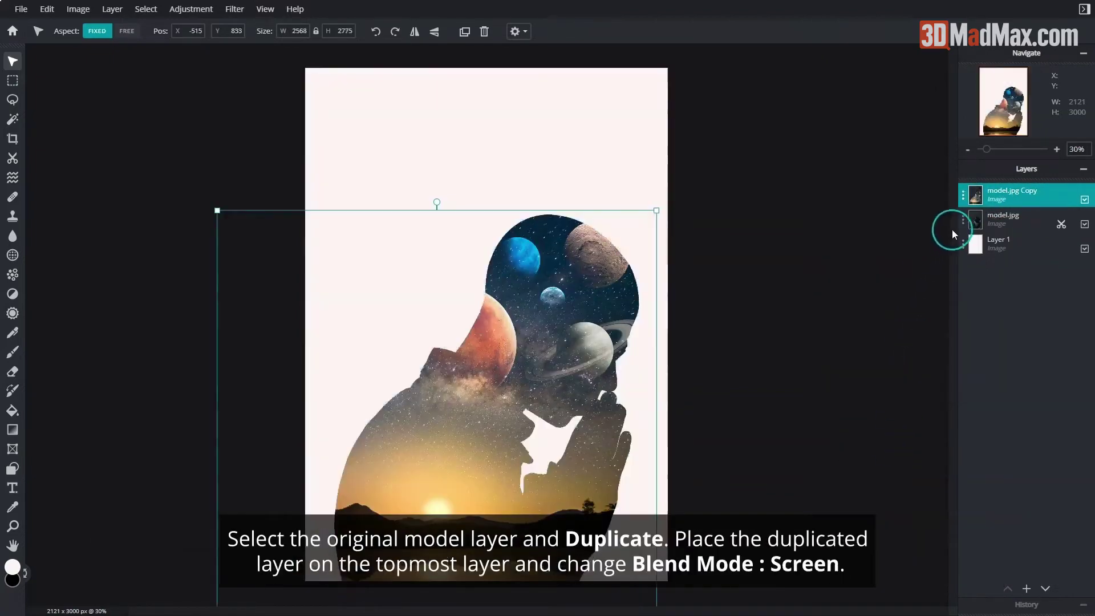
Step: Duplicate the model layer again, move it to the top, and set its blend mode to Screen
click(963, 221)
click(923, 398)
drag(1010, 198, 1009, 195)
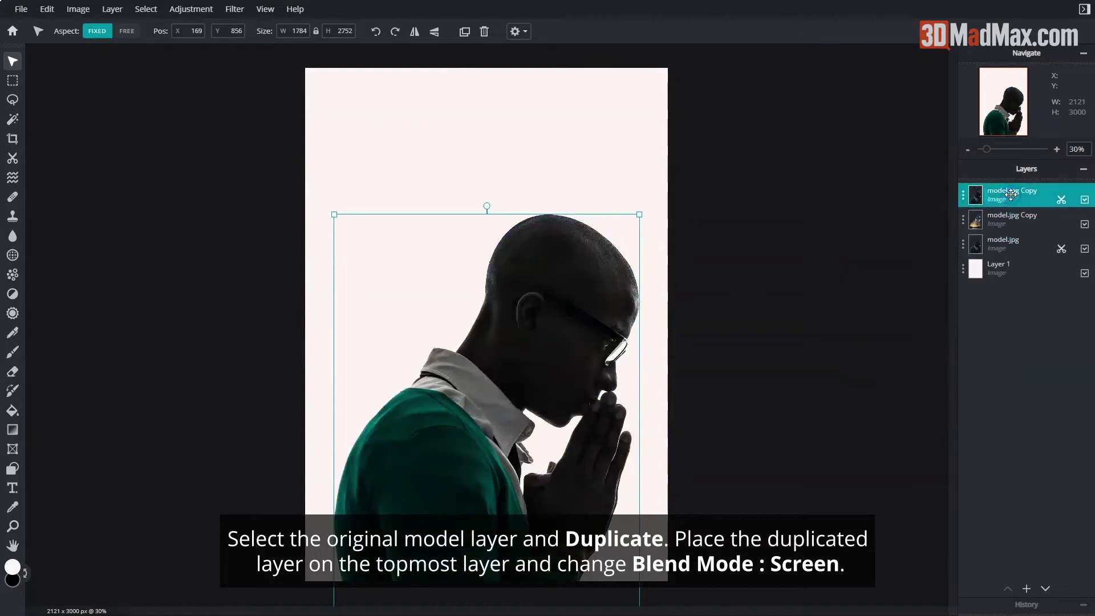
click(963, 194)
click(941, 242)
click(919, 279)
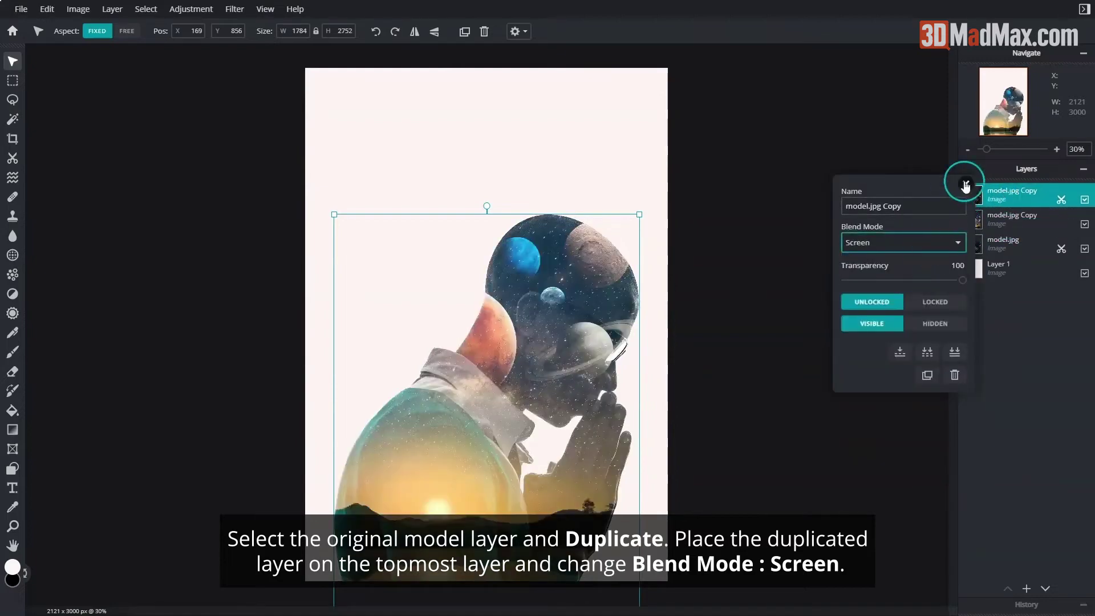
click(965, 184)
click(12, 157)
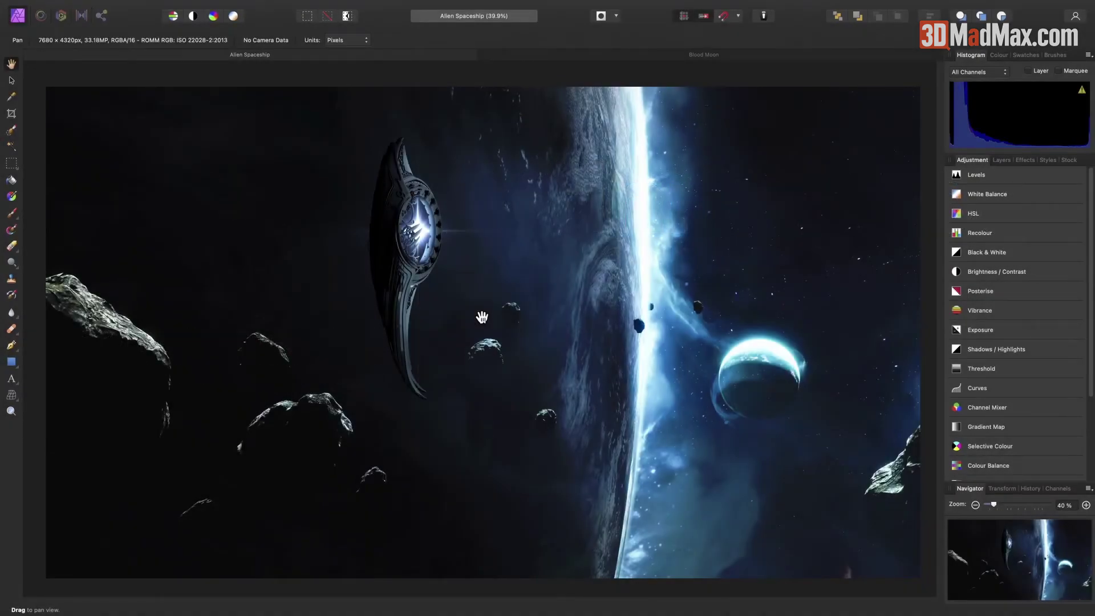
Step: Show the Layers panel, select the Alien Ship layer, and expand then collapse the Flares group
click(1002, 161)
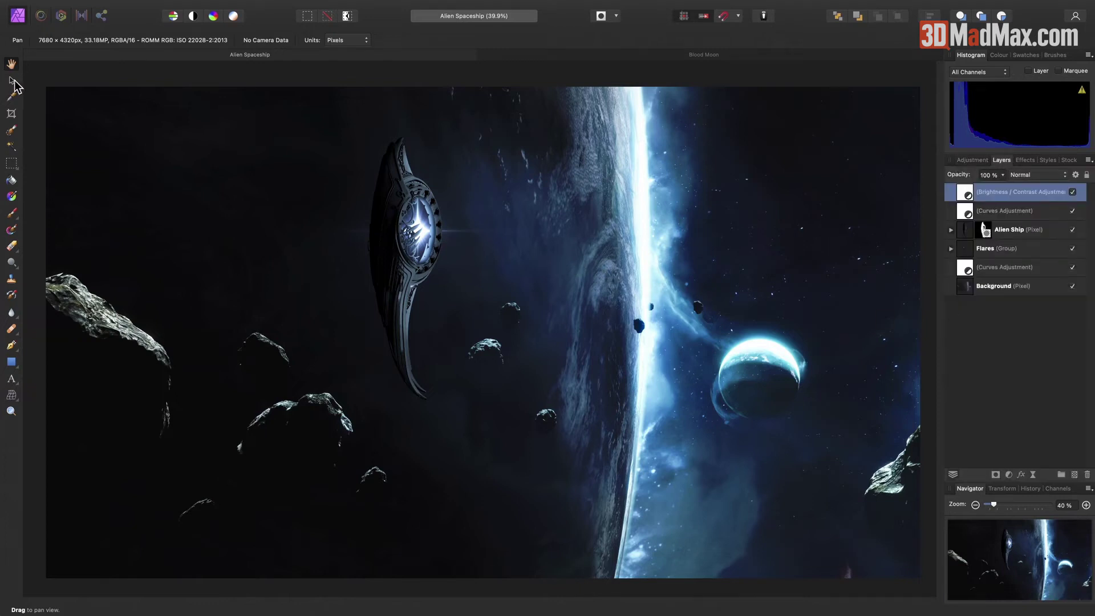
key(v)
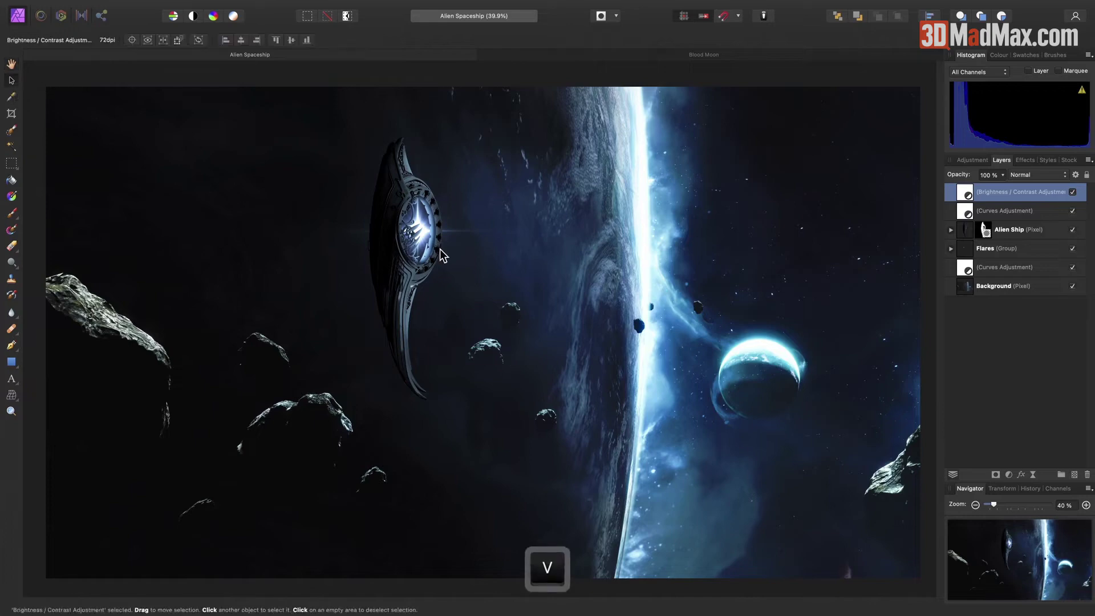
click(396, 270)
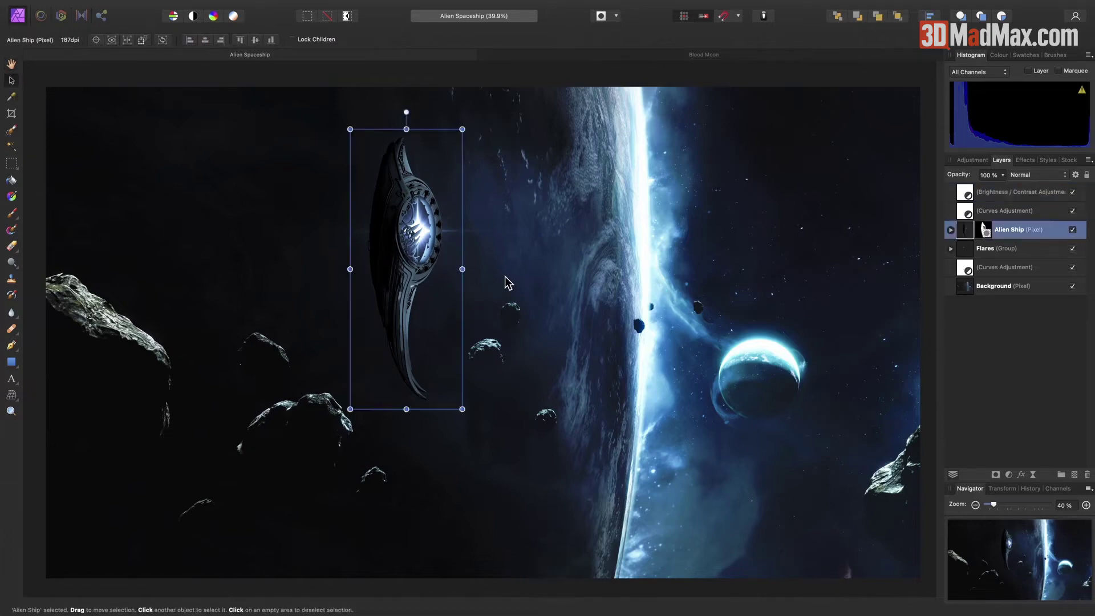
scroll(422, 224, up, 4)
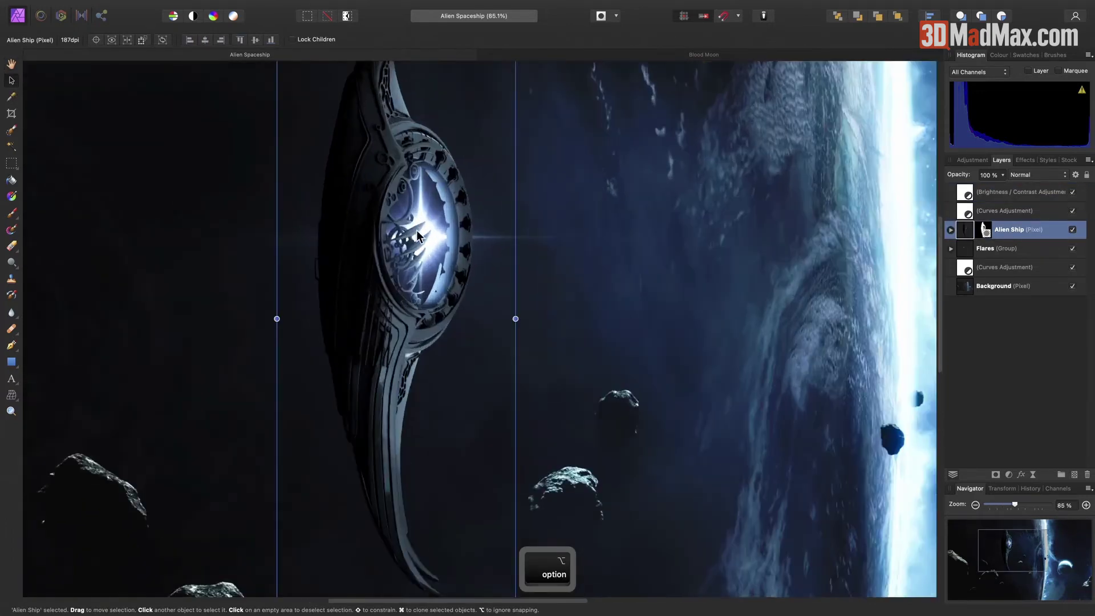
click(950, 249)
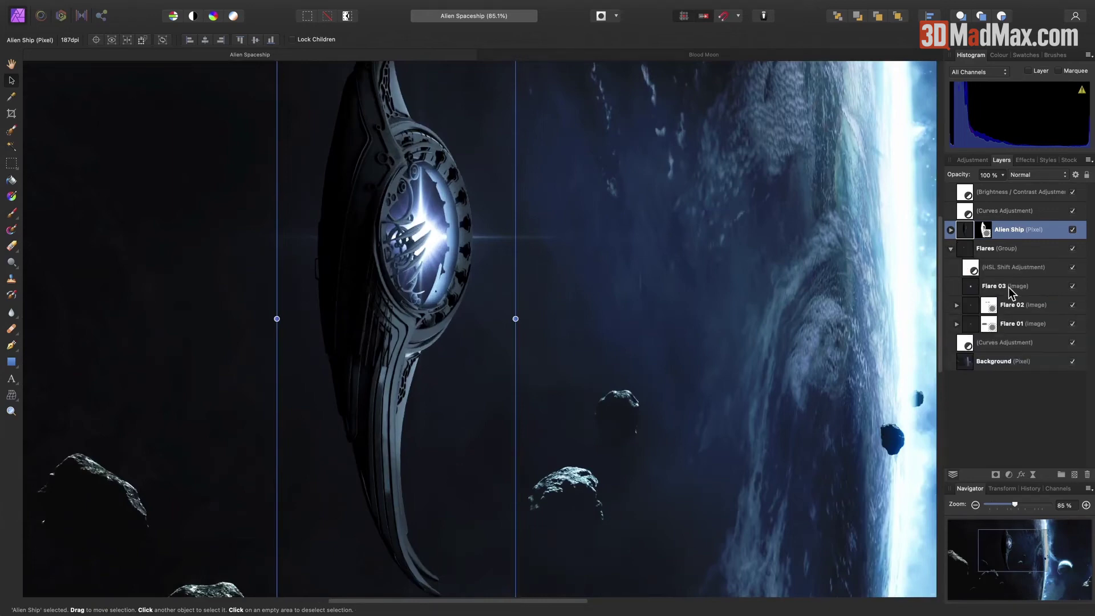
click(951, 249)
scroll(433, 317, down, 3)
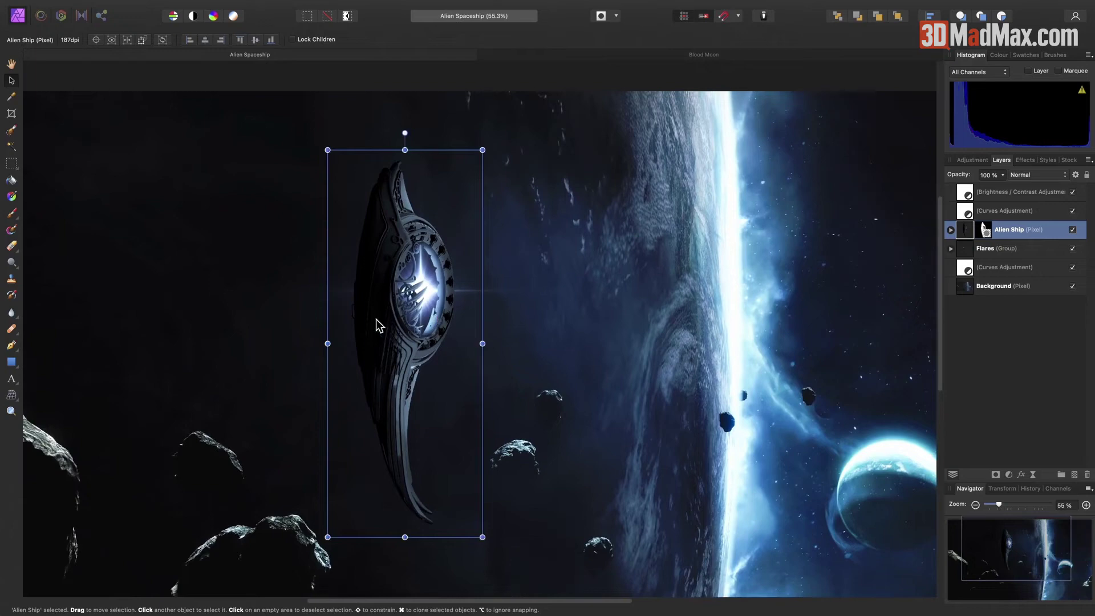
Step: Cycle among the Flares, Background and Alien Ship layers on canvas, then bring up the Blood Moon document
alt+click(419, 309)
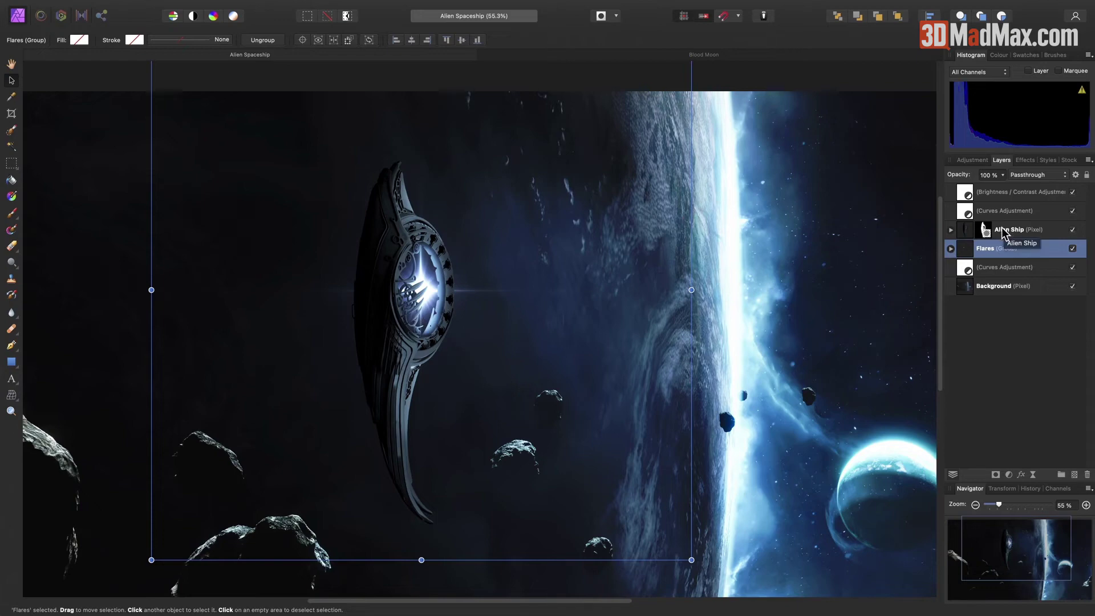
key(alt)
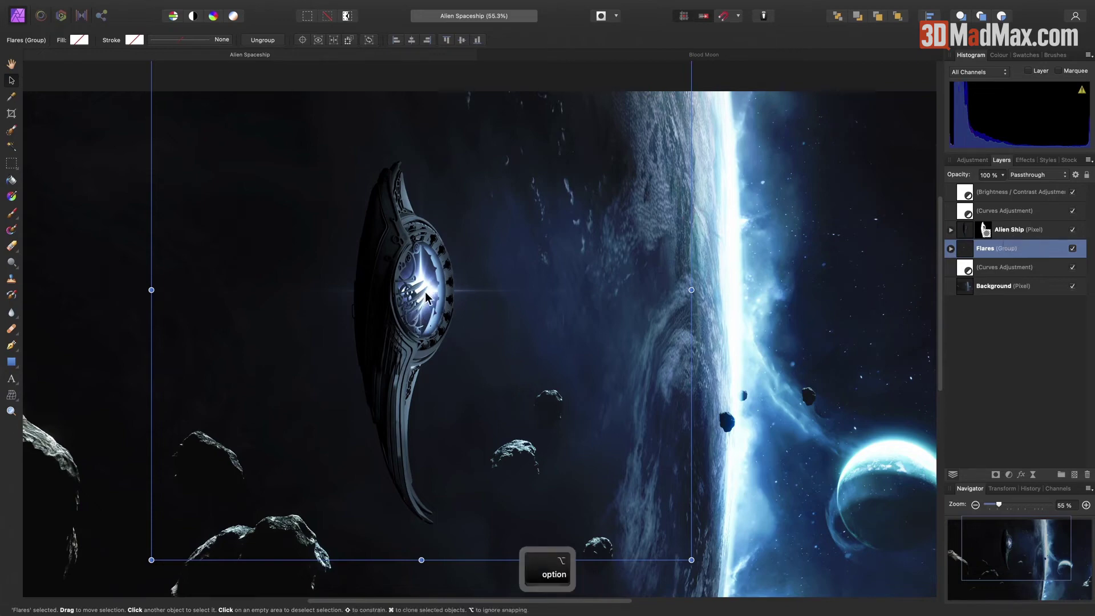
alt+click(425, 296)
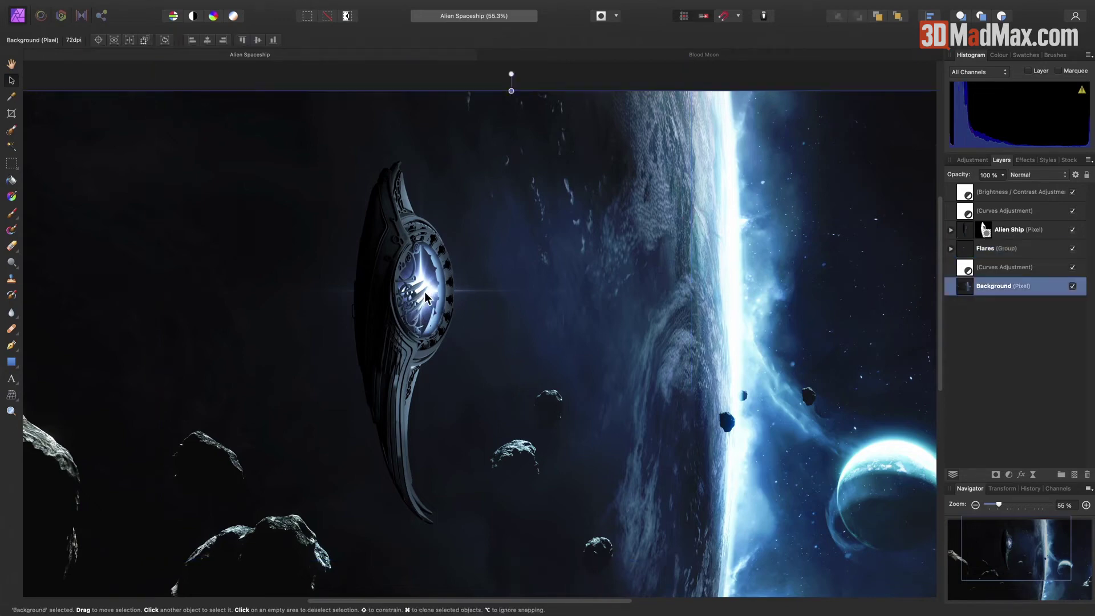
key(alt)
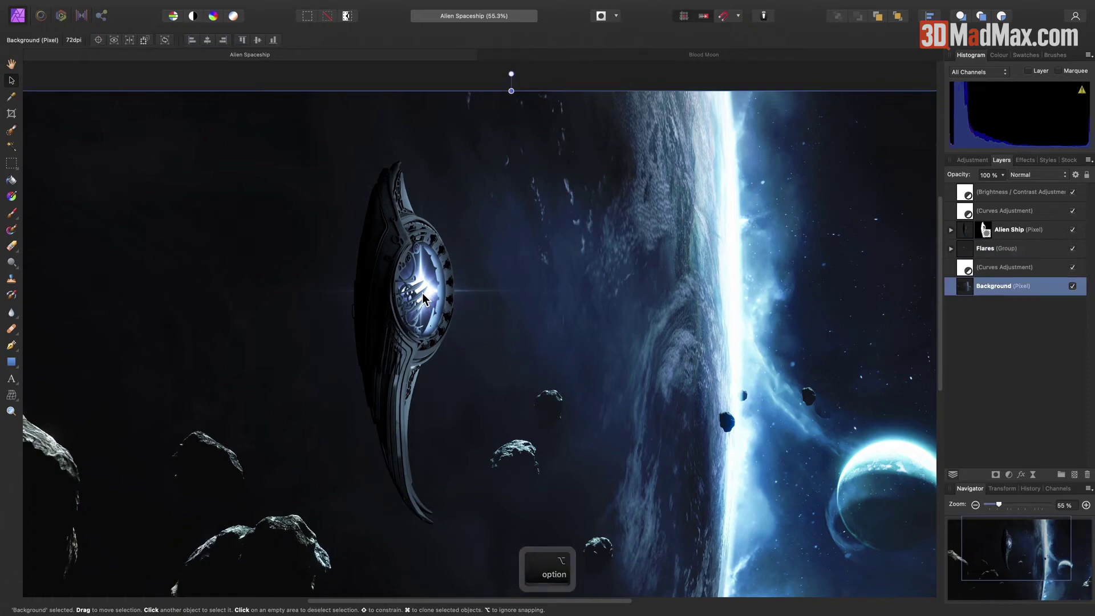
alt+click(424, 297)
alt+click(424, 297)
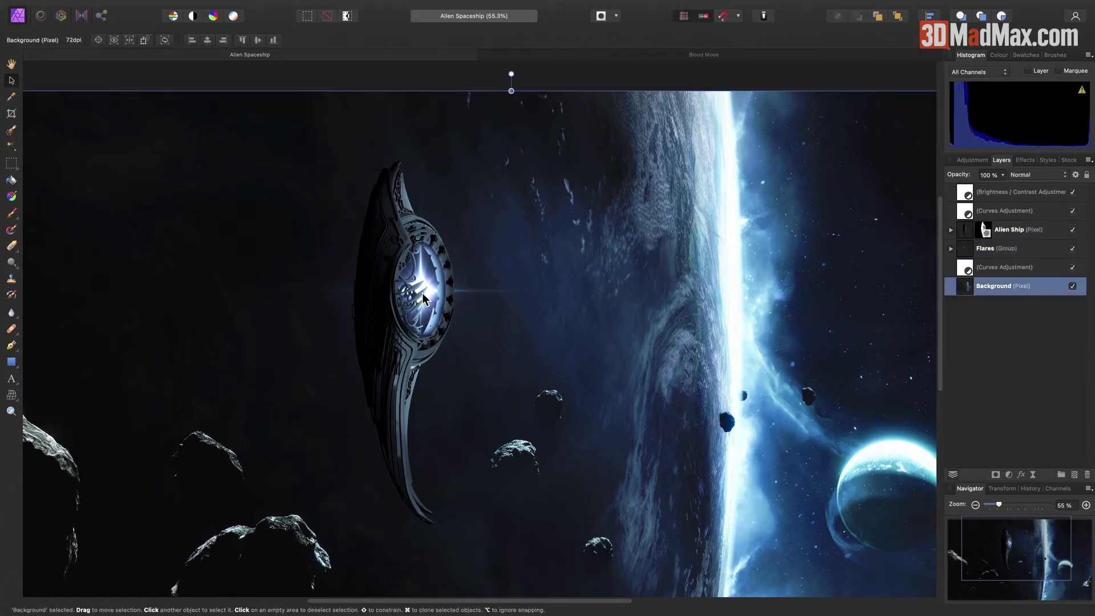
alt+click(424, 298)
alt+click(424, 298)
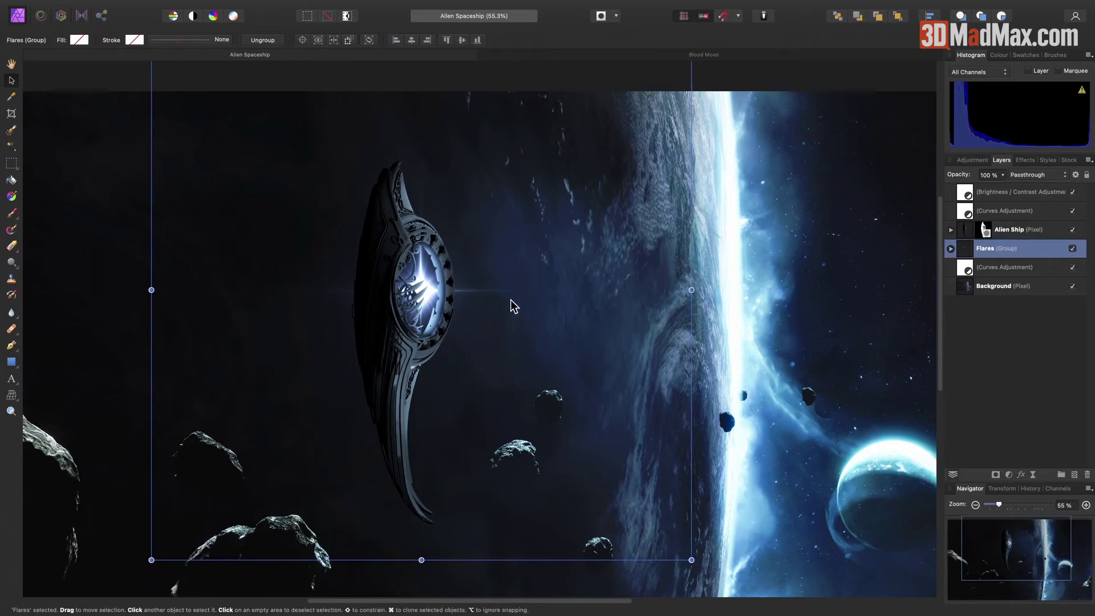
alt+click(428, 300)
scroll(515, 315, down, 3)
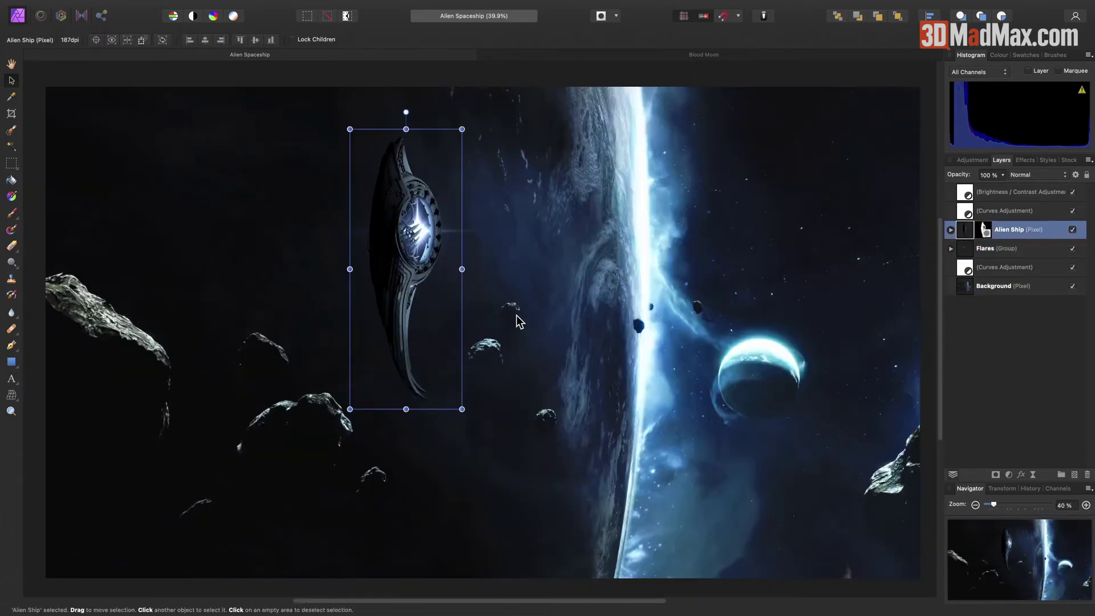
click(735, 56)
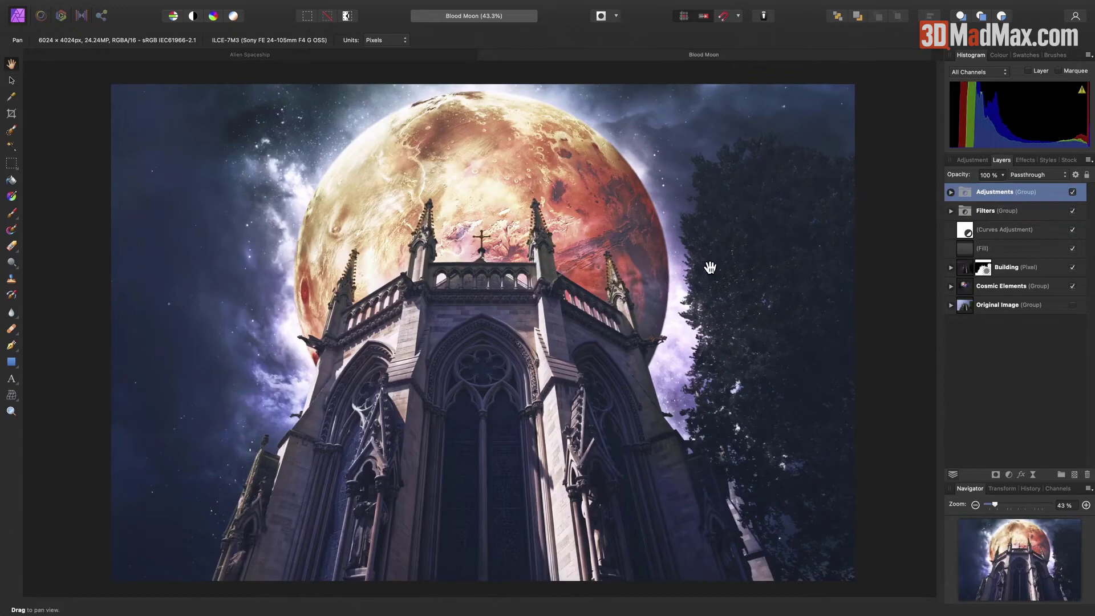
key(v)
alt+click(482, 281)
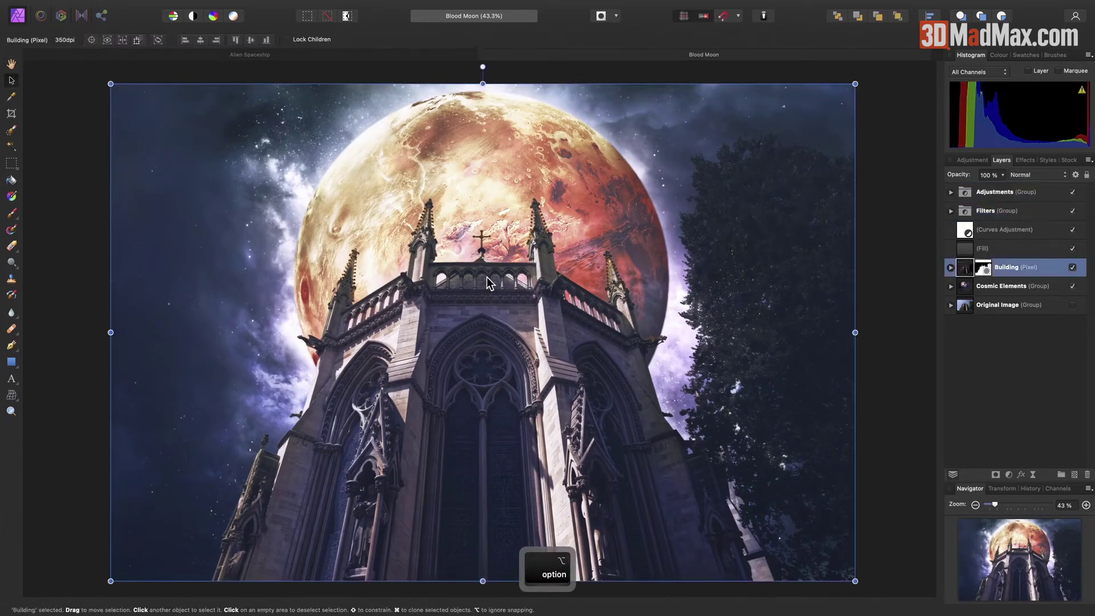
alt+click(489, 281)
alt+click(489, 281)
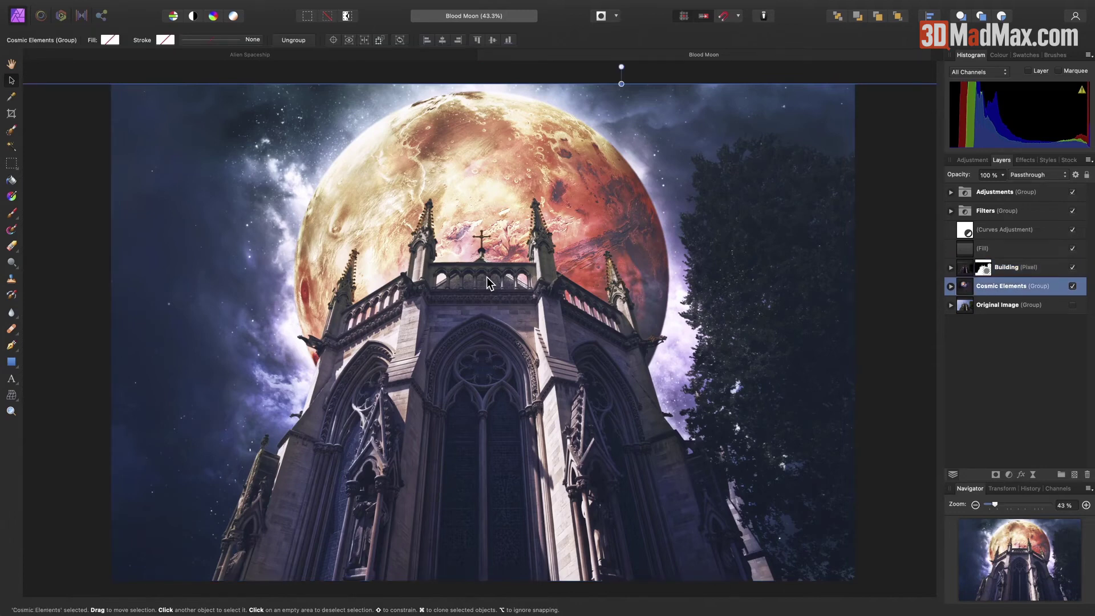
alt+click(488, 282)
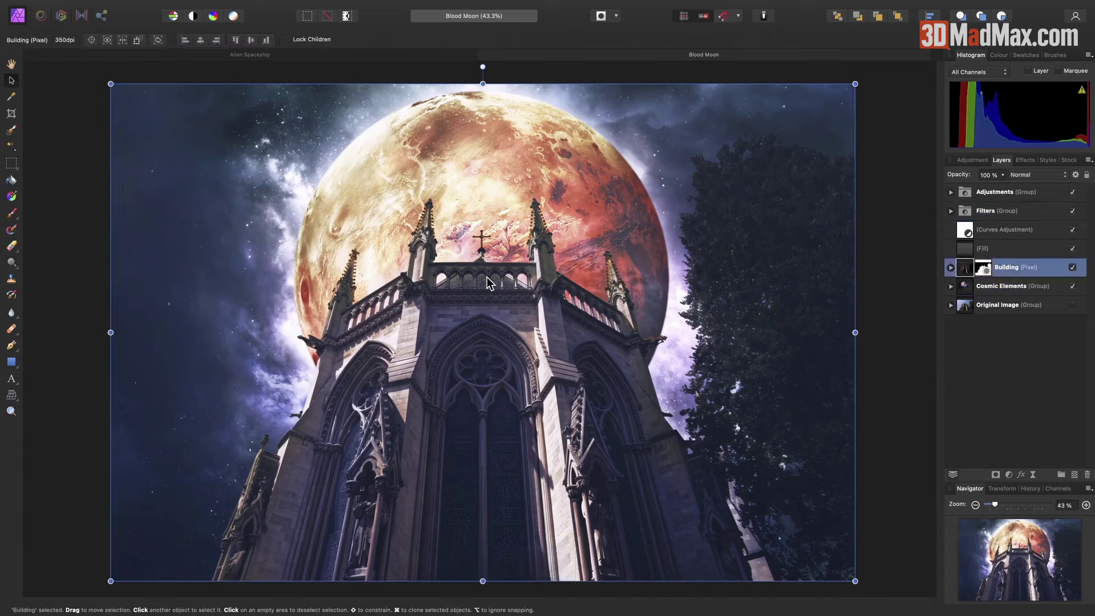
alt+click(489, 281)
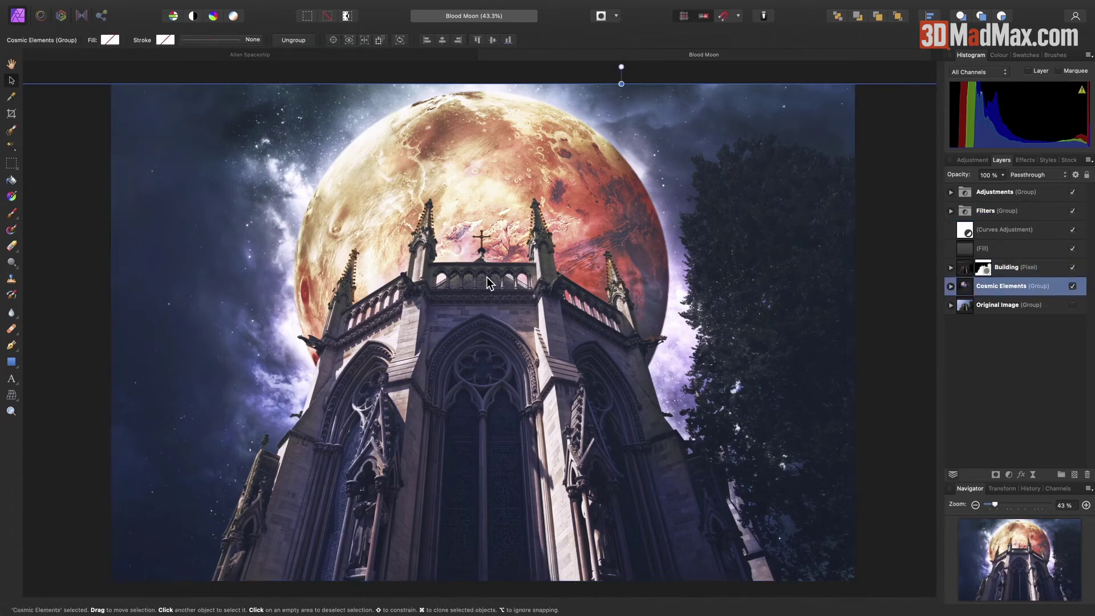
ctrl+super+click(489, 281)
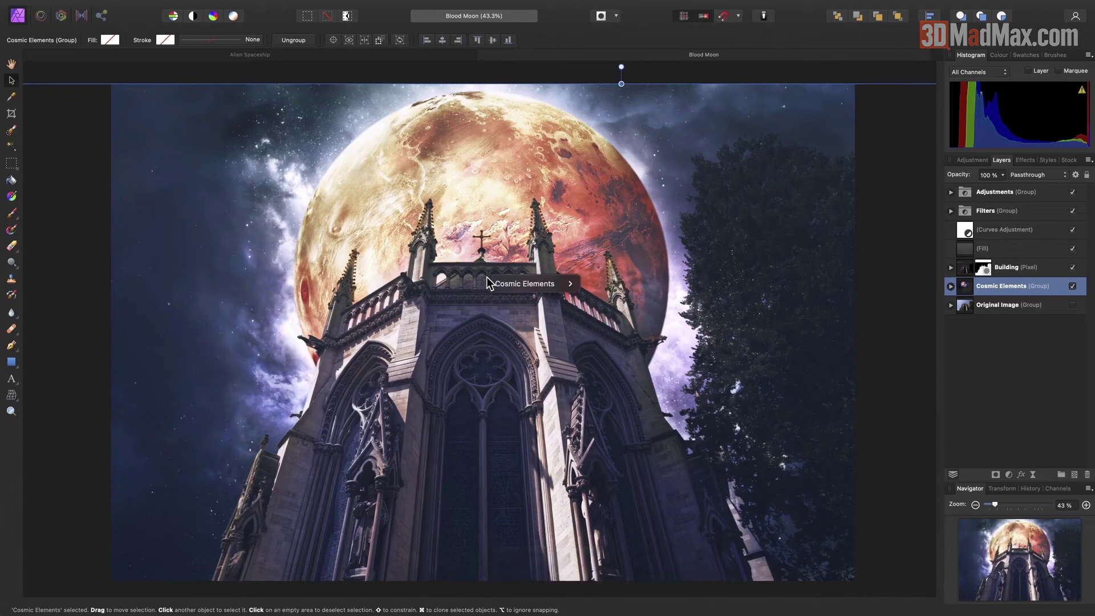